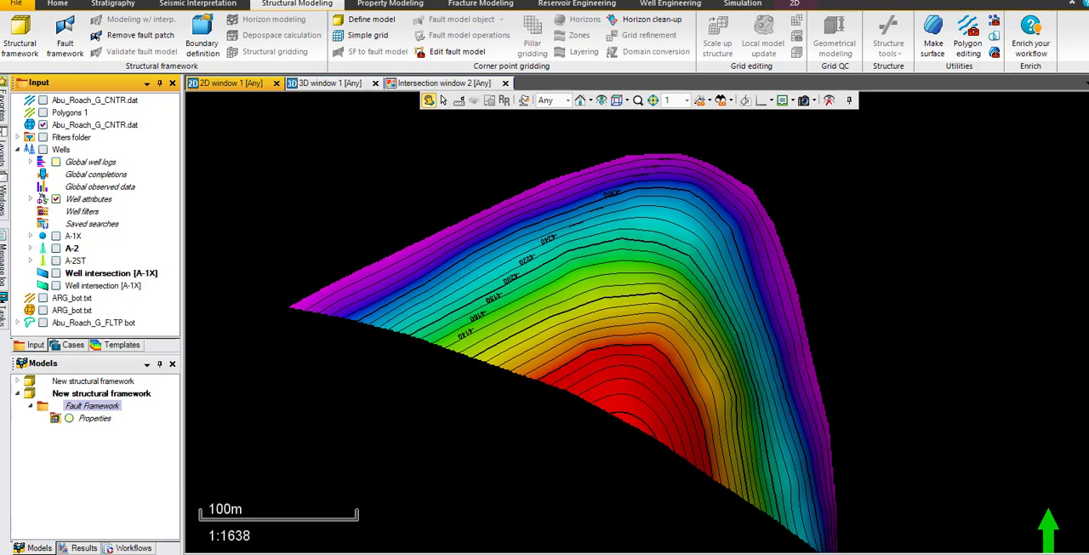
# Step: Switch to NeuraMap and delete the Fault-Simple capture type from the Abu_Roach_G map
pyautogui.hotkey('alt', 'Tab')
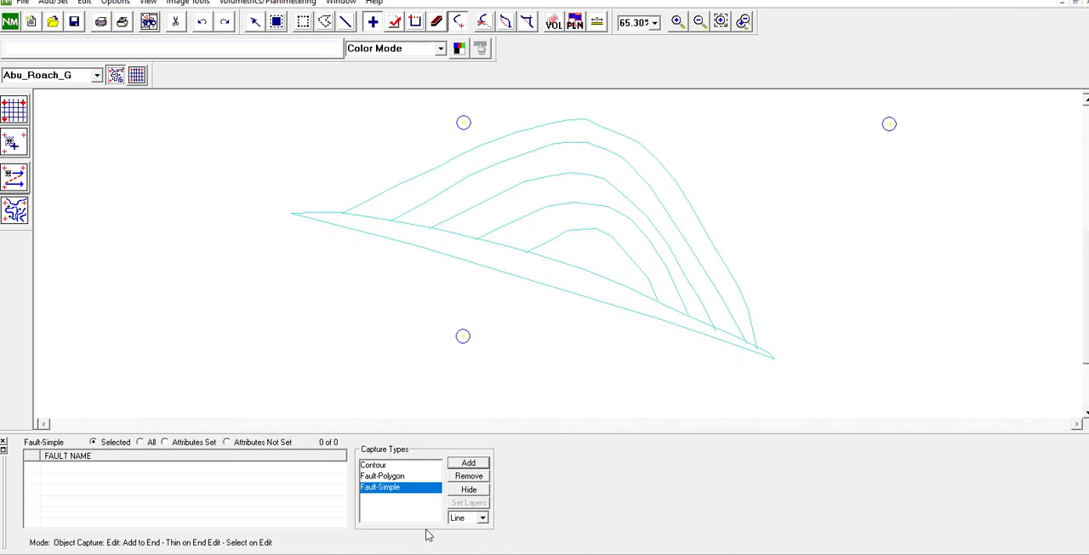
pyautogui.click(468, 475)
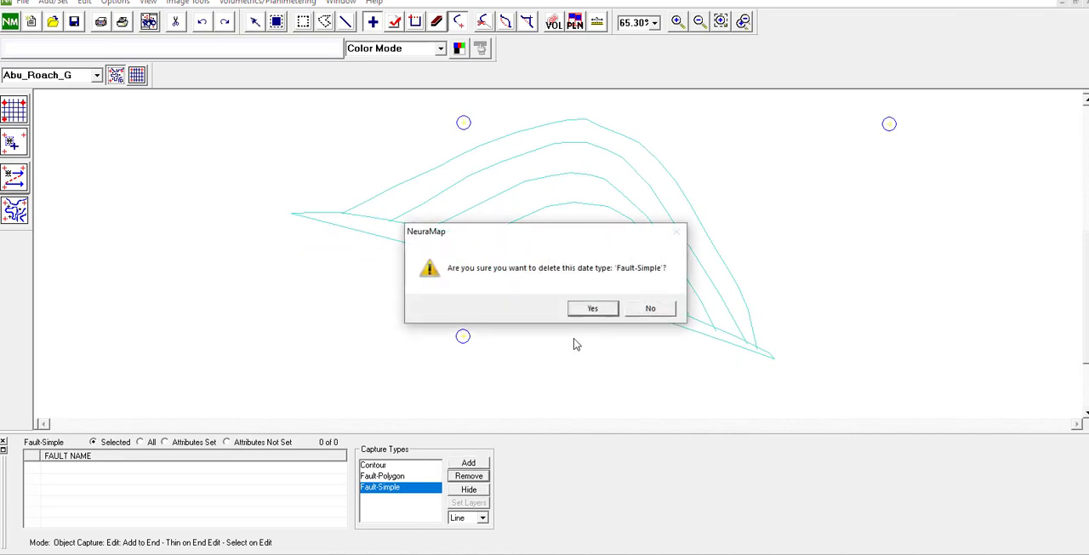
pyautogui.click(597, 310)
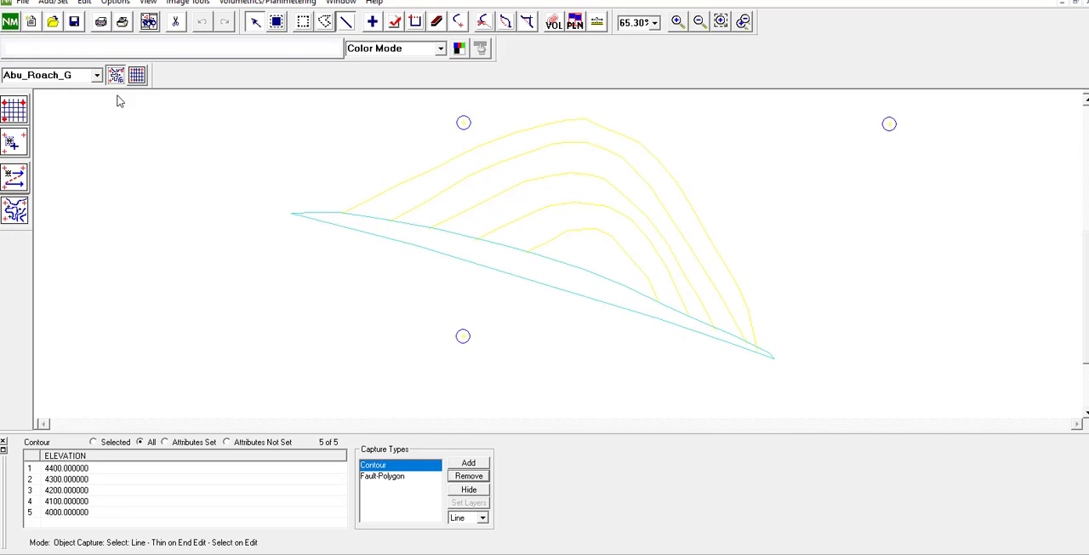
# Step: Add Fault-Polygon as the capture type for digitizing on the map
pyautogui.click(469, 464)
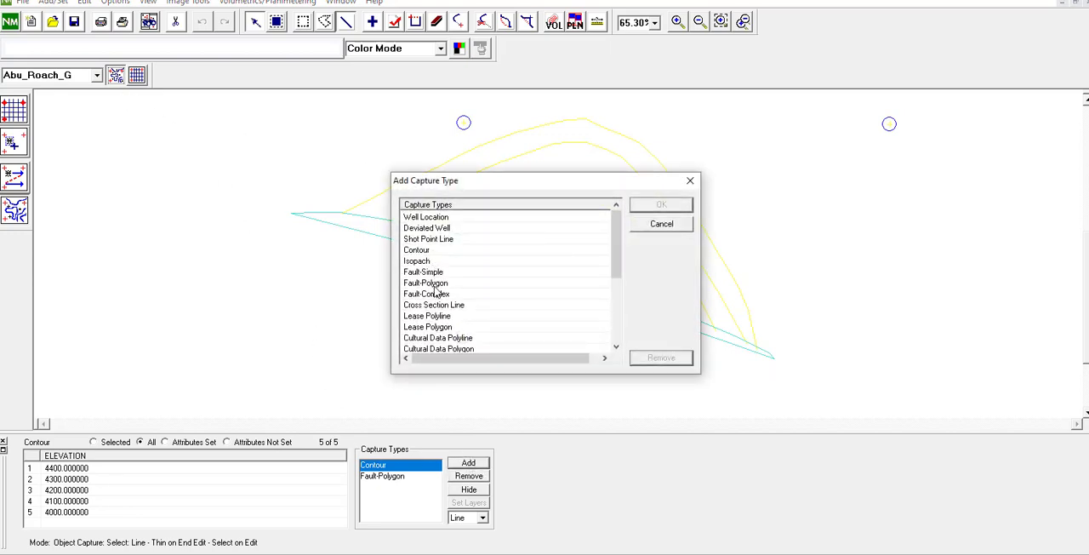
pyautogui.click(443, 284)
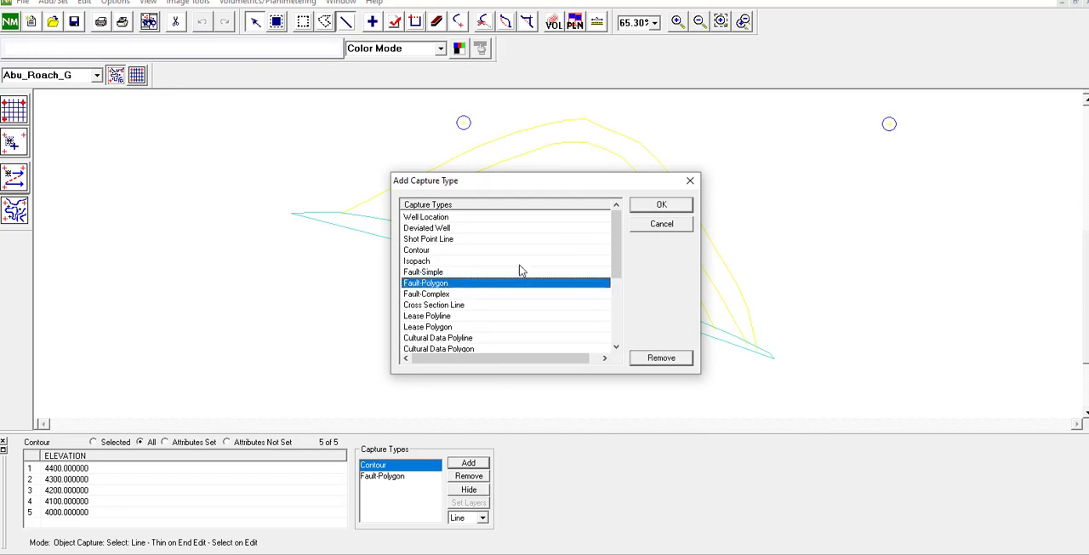
pyautogui.click(663, 208)
# Step: Digitize a closed fault polygon loosely around the existing F1 fault outline and leave its fault name blank
pyautogui.click(304, 208)
pyautogui.click(432, 199)
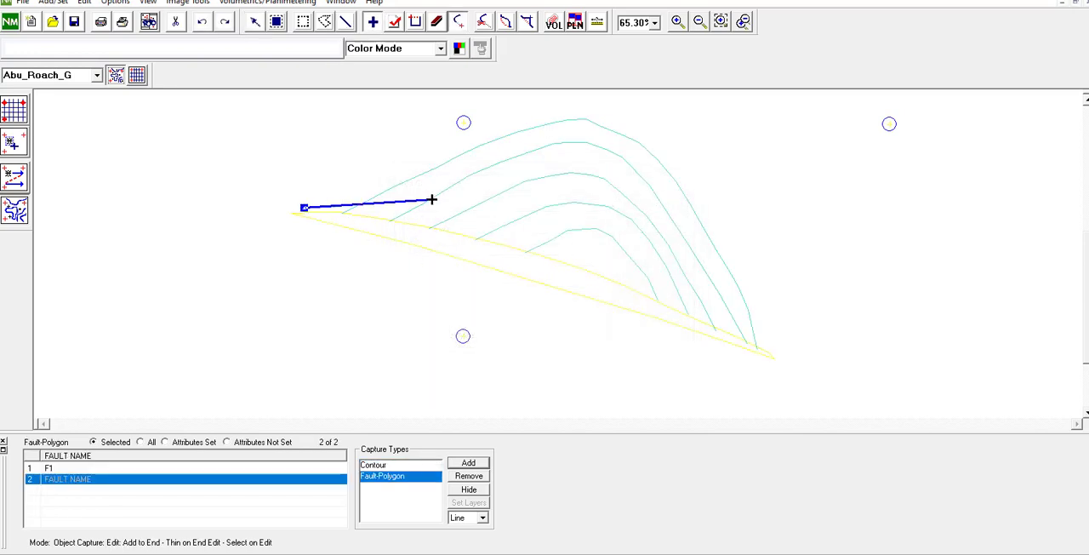
pyautogui.click(630, 253)
pyautogui.click(807, 338)
pyautogui.click(813, 387)
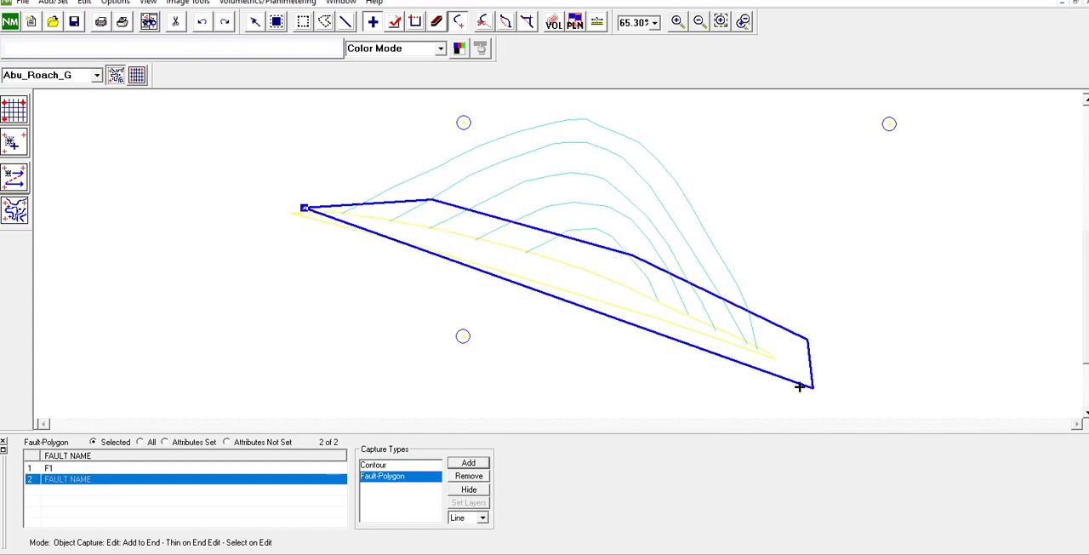
pyautogui.click(635, 324)
pyautogui.click(427, 270)
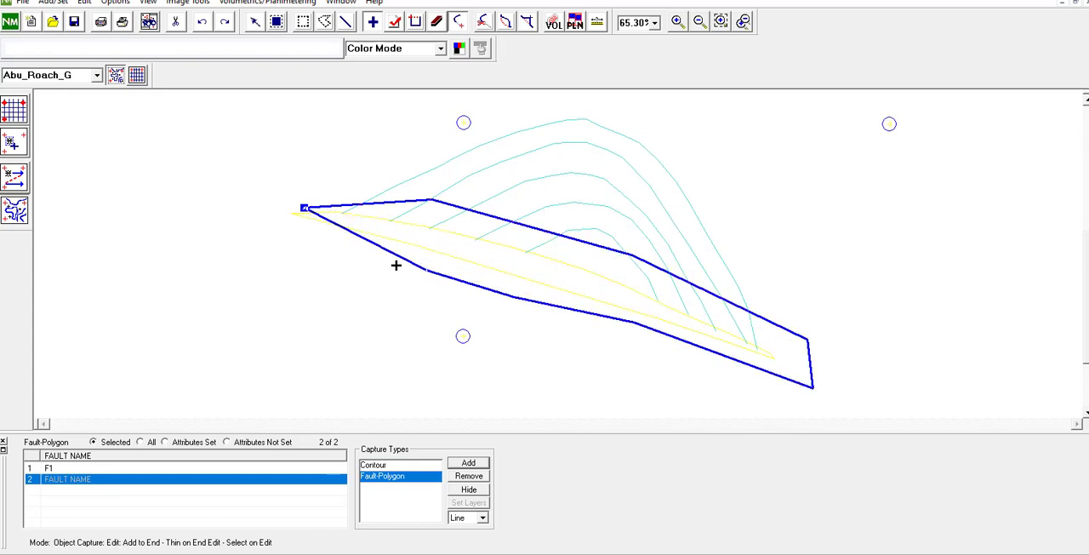
pyautogui.click(347, 246)
pyautogui.click(285, 224)
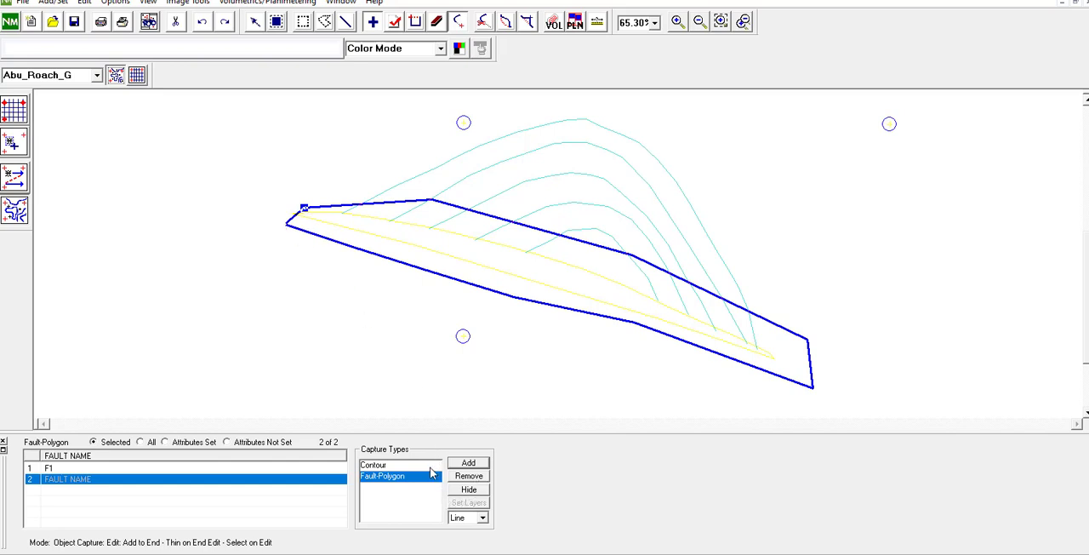
pyautogui.click(82, 482)
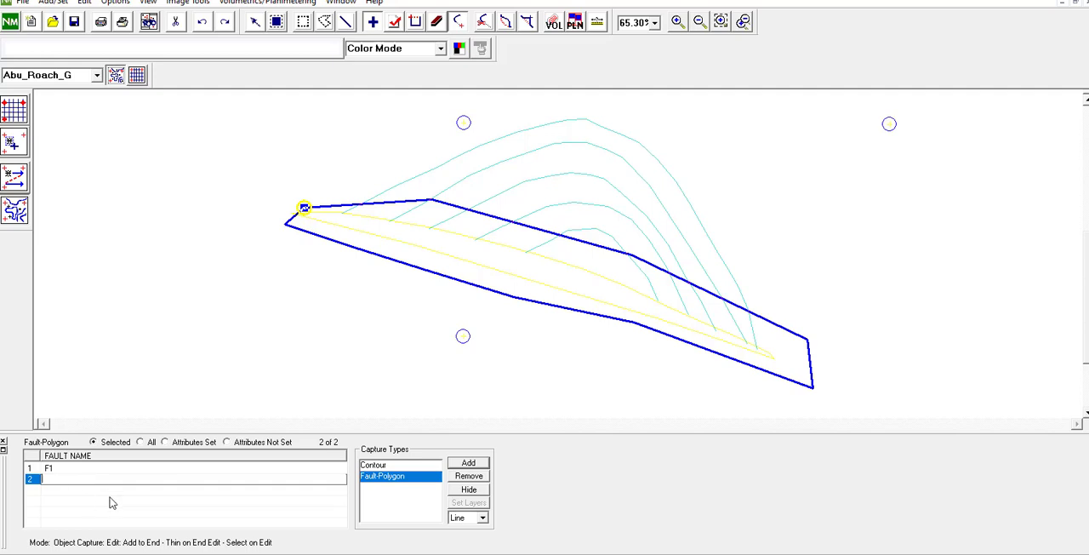
pyautogui.press('Return')
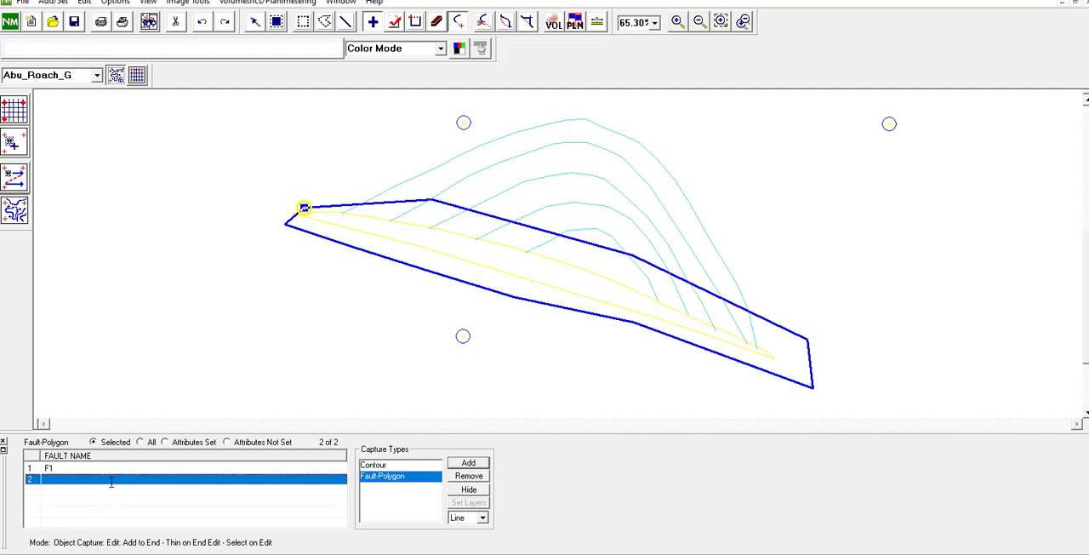
# Step: Export only the Petroleum Map:Fault-Polygon data in Petrel ASCII format, then view and close the exported file
pyautogui.click(23, 3)
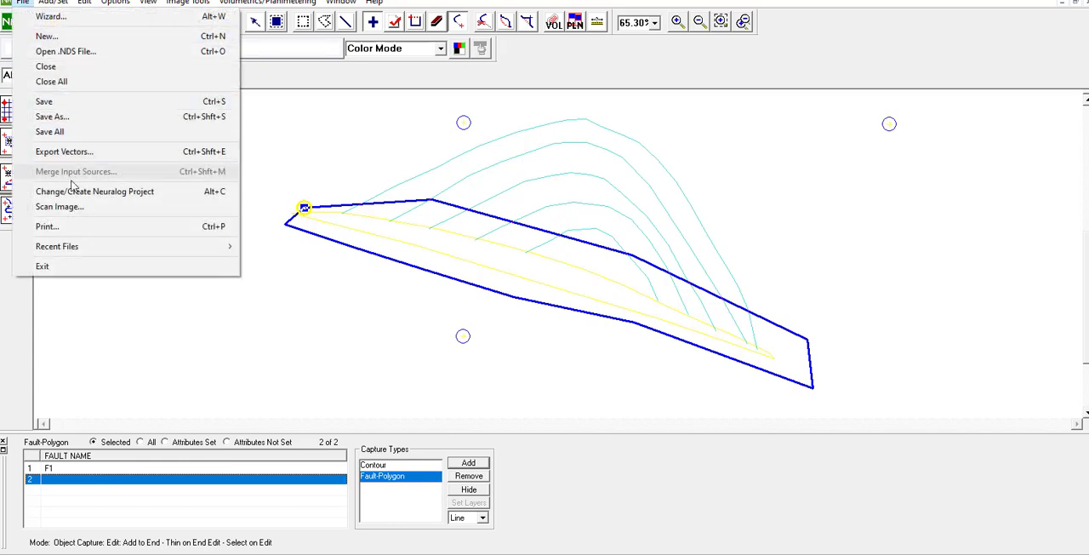
pyautogui.click(101, 151)
pyautogui.click(521, 309)
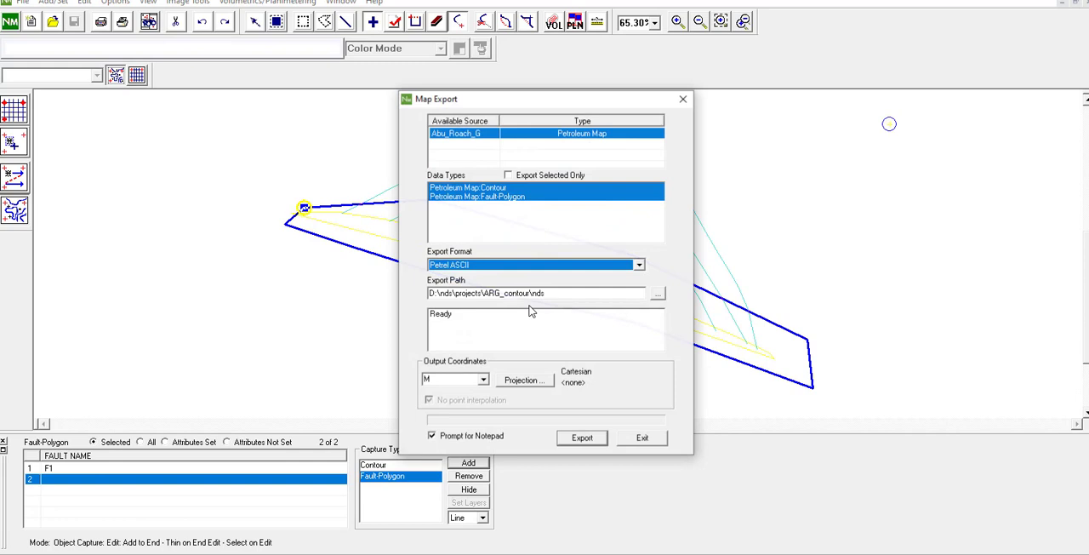
pyautogui.click(508, 188)
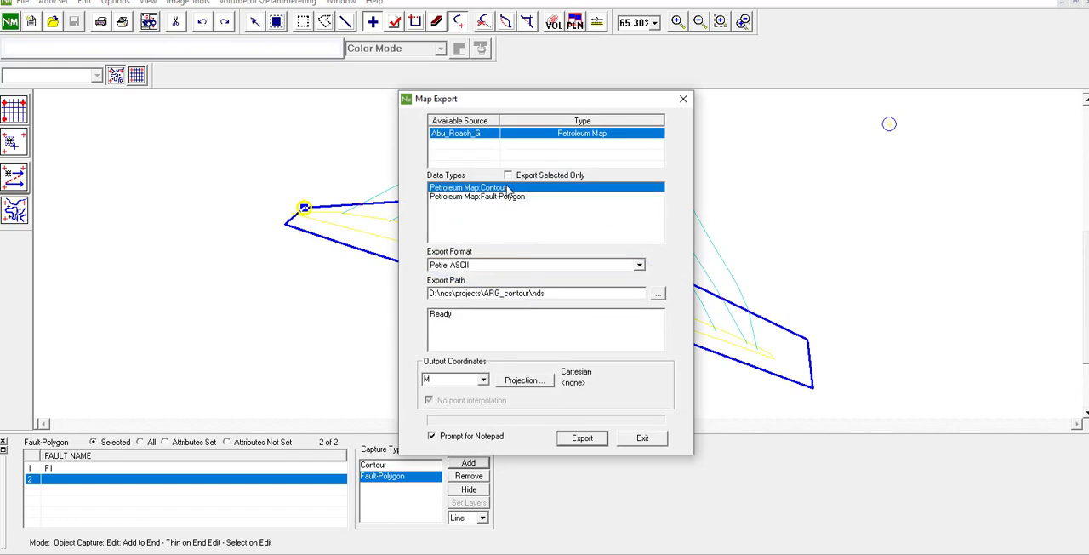
pyautogui.click(508, 197)
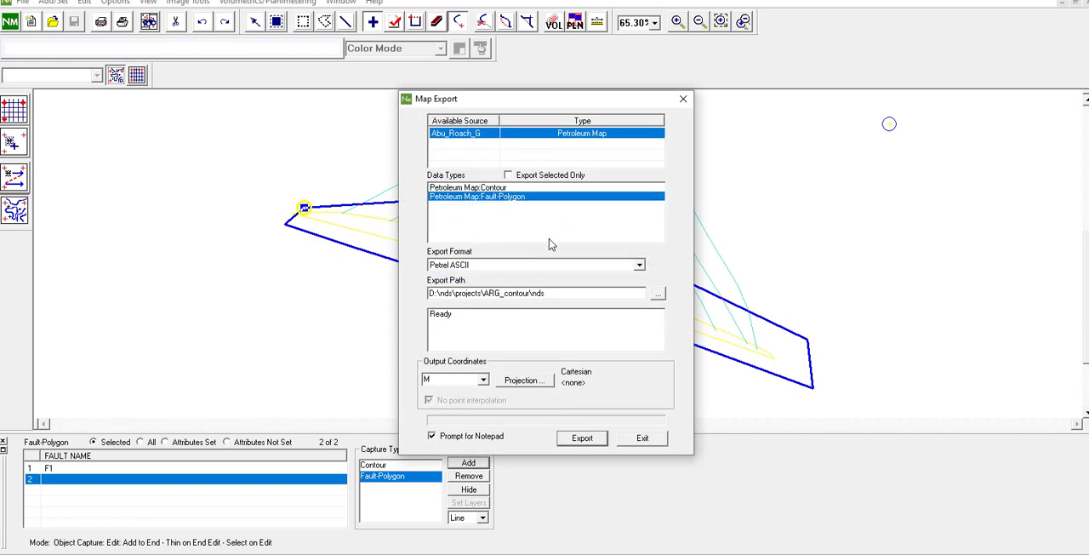
pyautogui.click(593, 439)
pyautogui.click(469, 291)
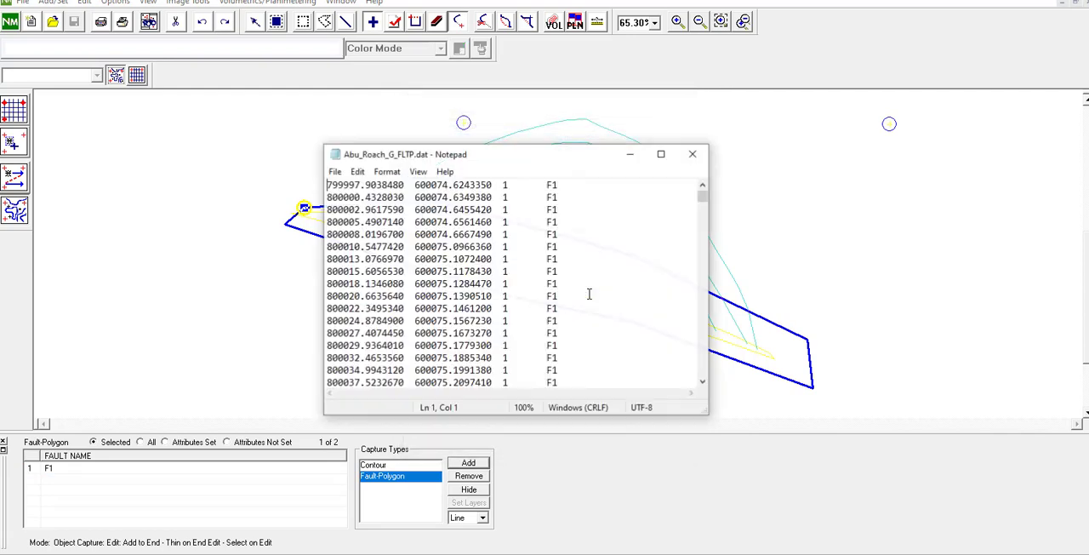
pyautogui.click(693, 155)
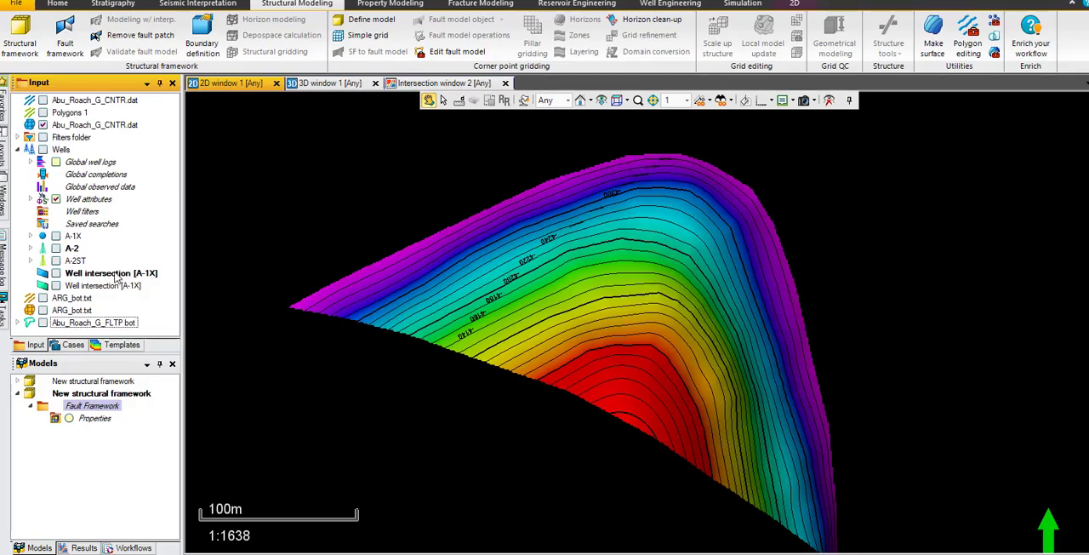
# Step: In Petrel, choose Abu_Roach_G_FLTP.dat from the ARG folder for import as General lines/points (ASCII)
pyautogui.rightClick(163, 158)
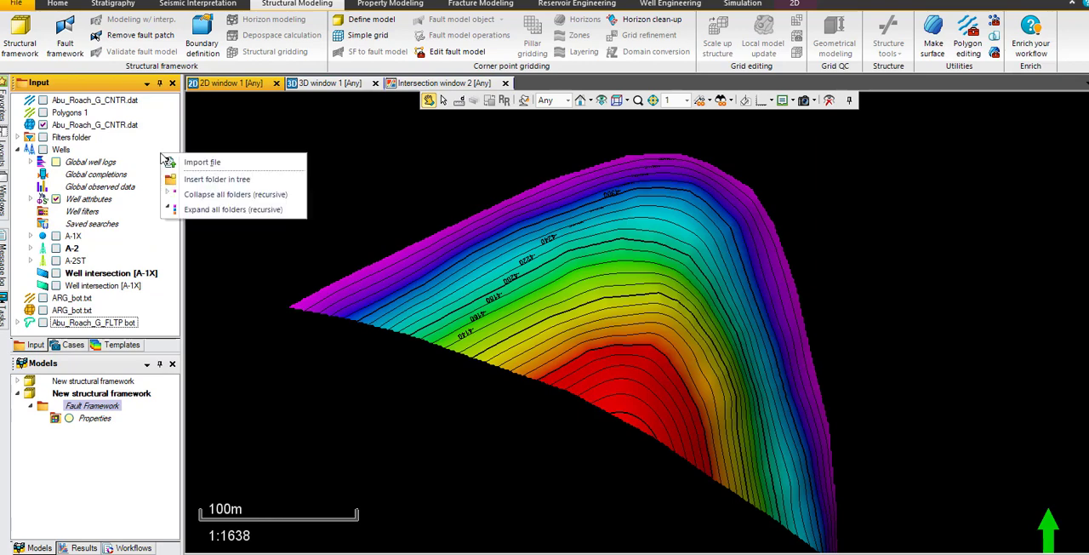
pyautogui.click(200, 162)
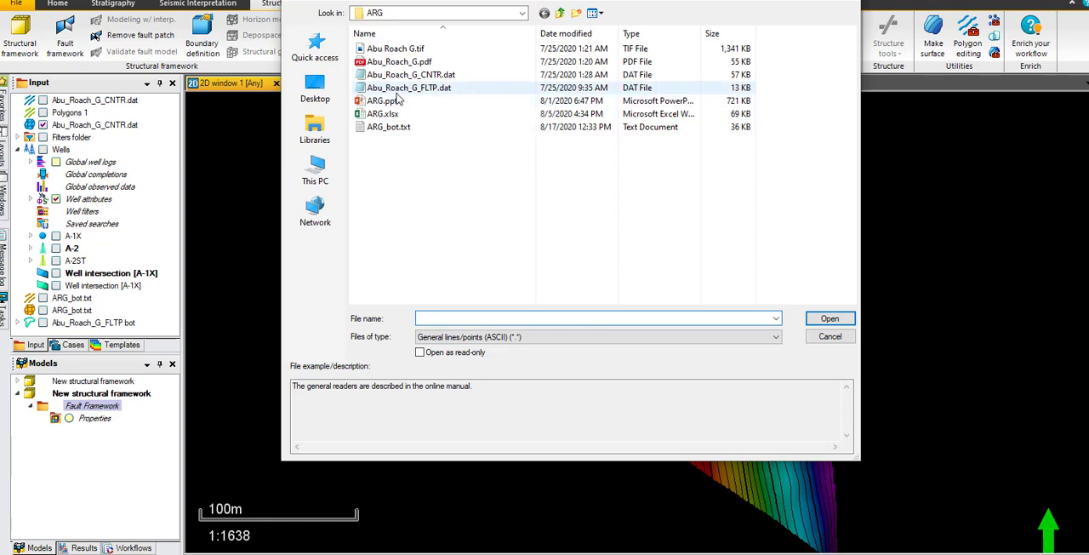
pyautogui.click(449, 91)
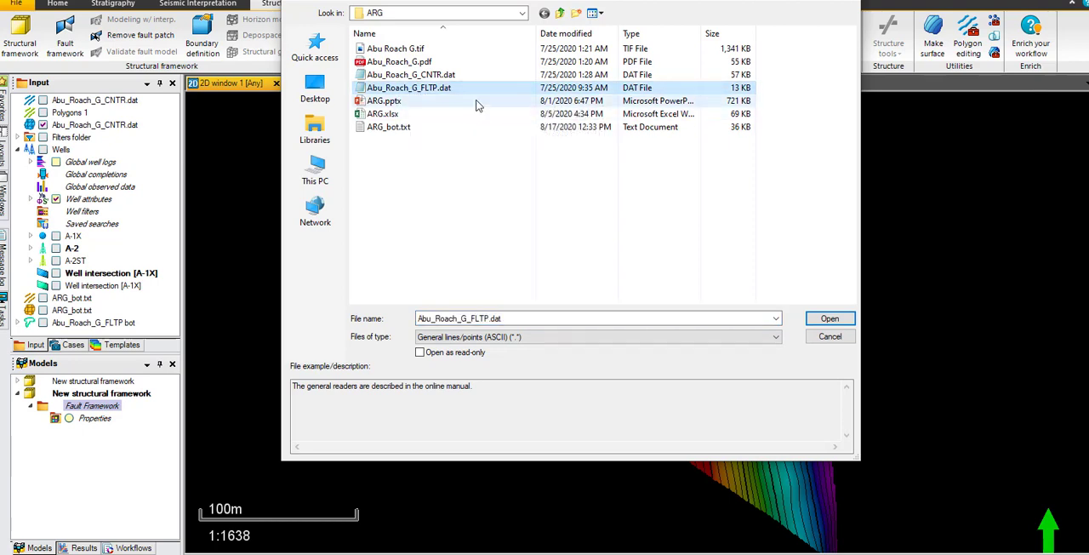
pyautogui.click(830, 319)
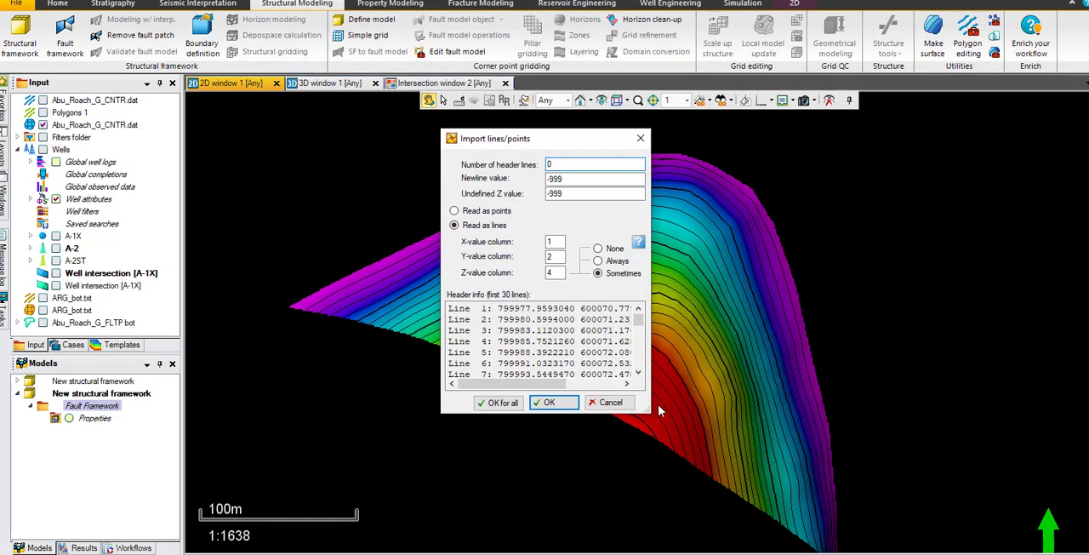
# Step: Check the coordinate columns in the enlarged import preview and import the file as lines with the preset column and Elevation depth settings
pyautogui.moveTo(640, 411); pyautogui.dragTo(896, 517)
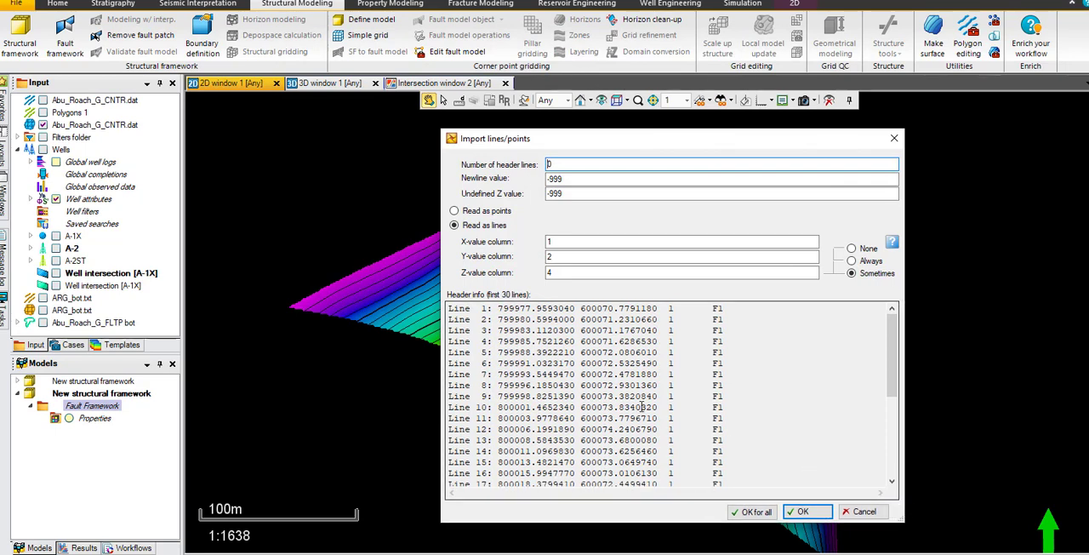
pyautogui.moveTo(584, 148); pyautogui.dragTo(448, 78)
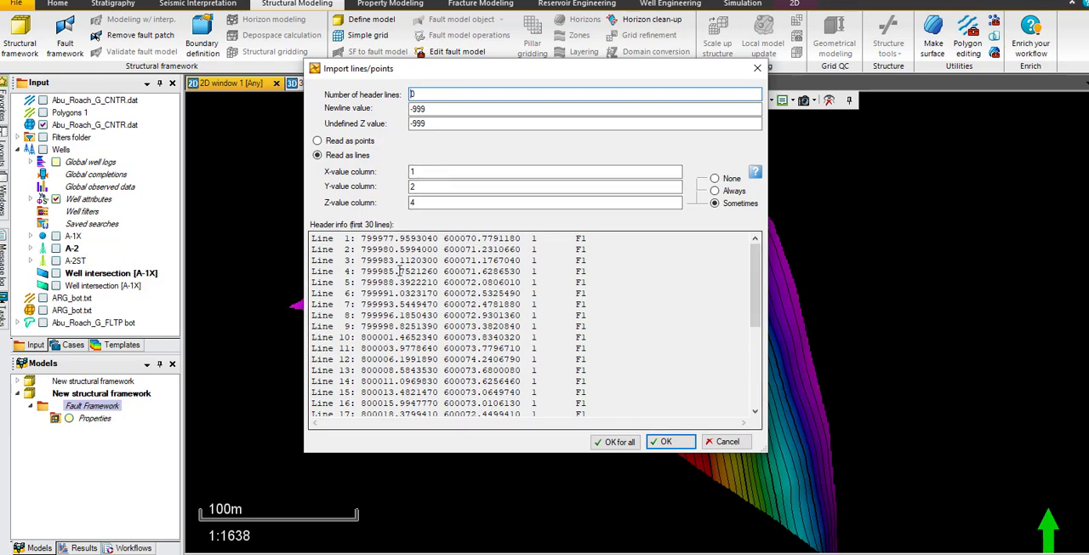
pyautogui.moveTo(367, 239); pyautogui.dragTo(412, 239)
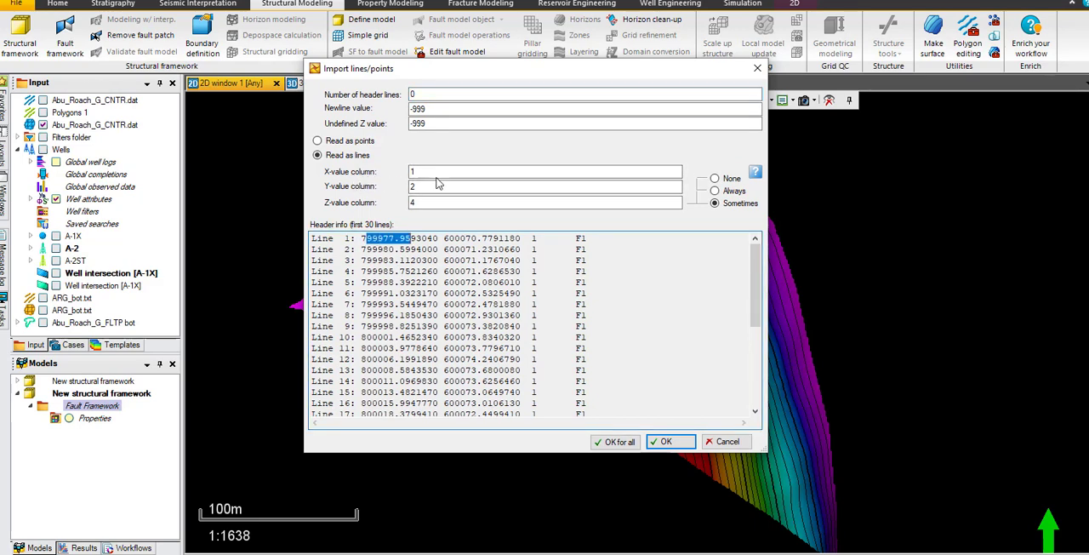
pyautogui.moveTo(361, 239); pyautogui.dragTo(587, 326)
pyautogui.click(580, 271)
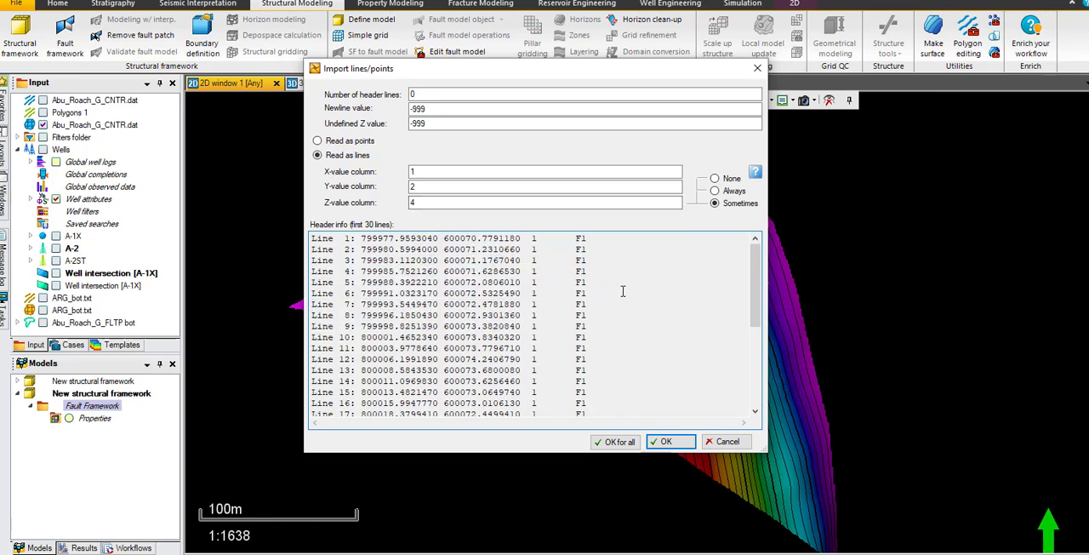
pyautogui.click(619, 442)
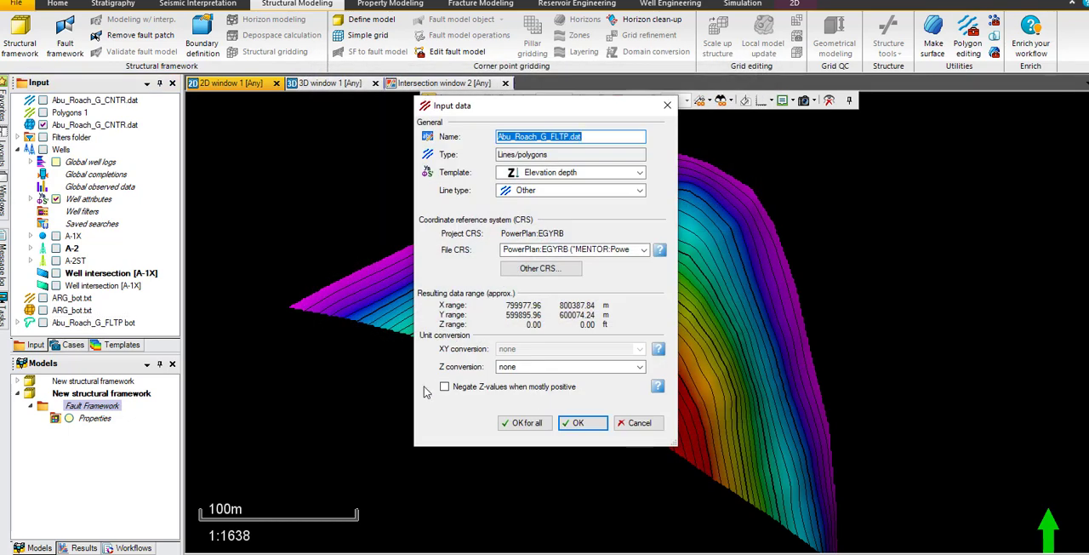
pyautogui.click(526, 423)
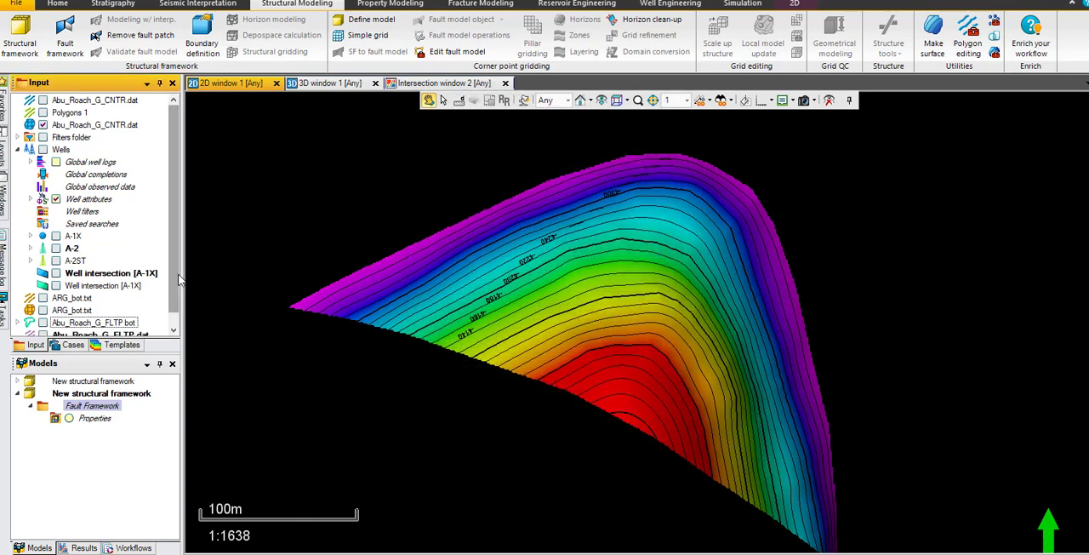
# Step: Display the imported Abu_Roach_G_FLTP.dat polygon in the 2D window and in the 3D window, and inspect its position relative to the surface
pyautogui.scroll(-1, 176, 281)
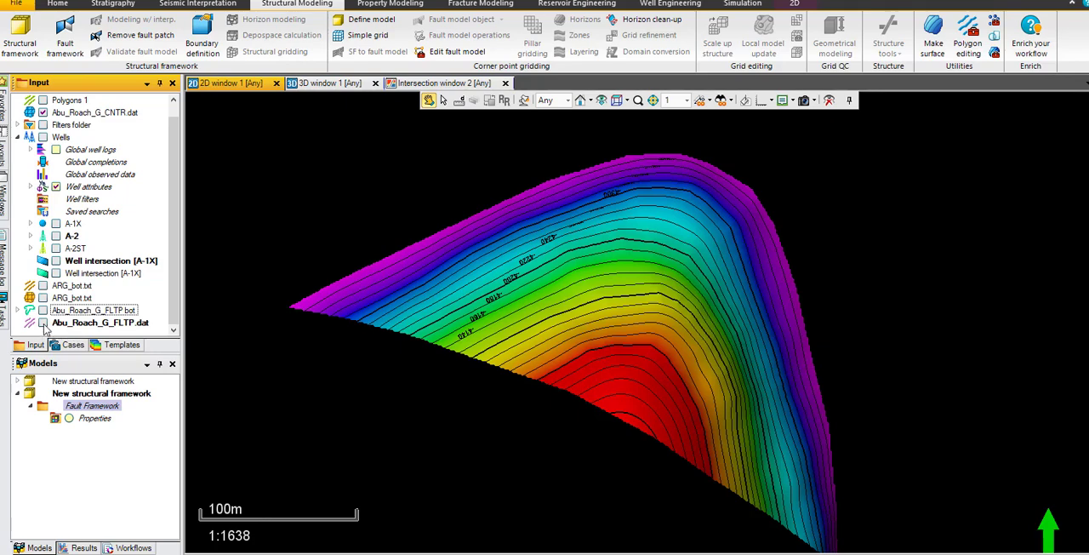
pyautogui.click(42, 323)
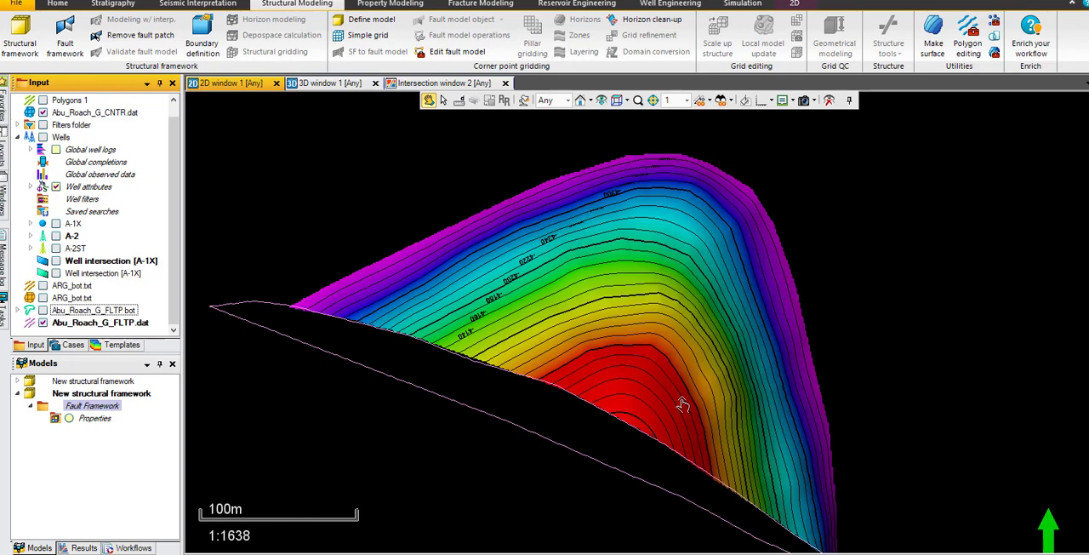
pyautogui.click(333, 85)
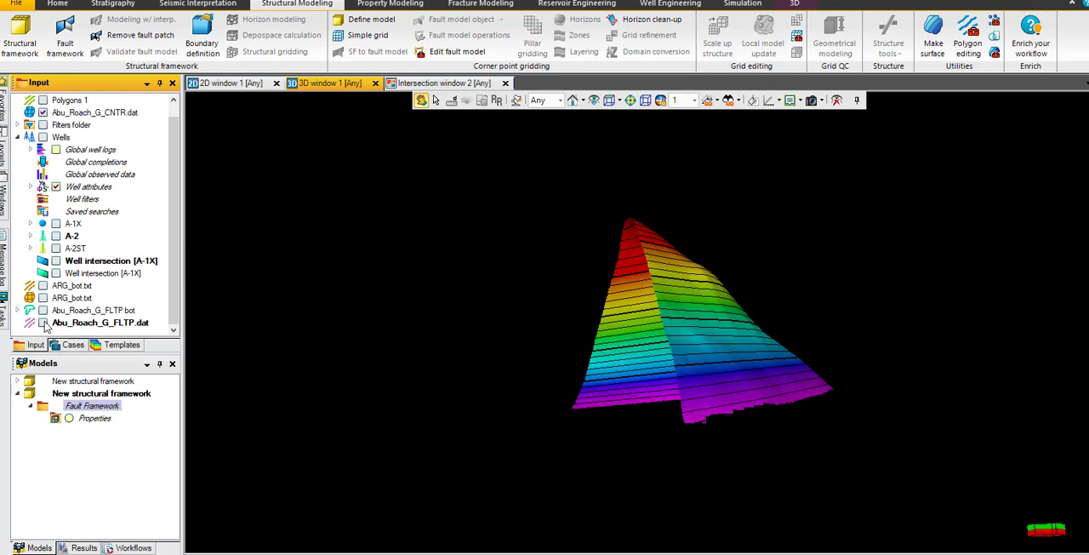
pyautogui.click(42, 323)
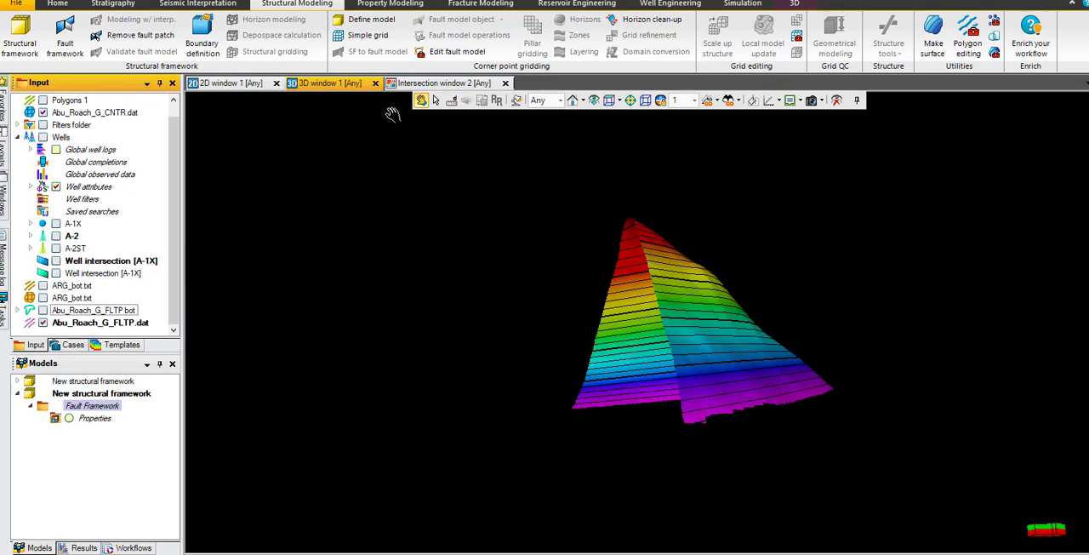
pyautogui.click(593, 100)
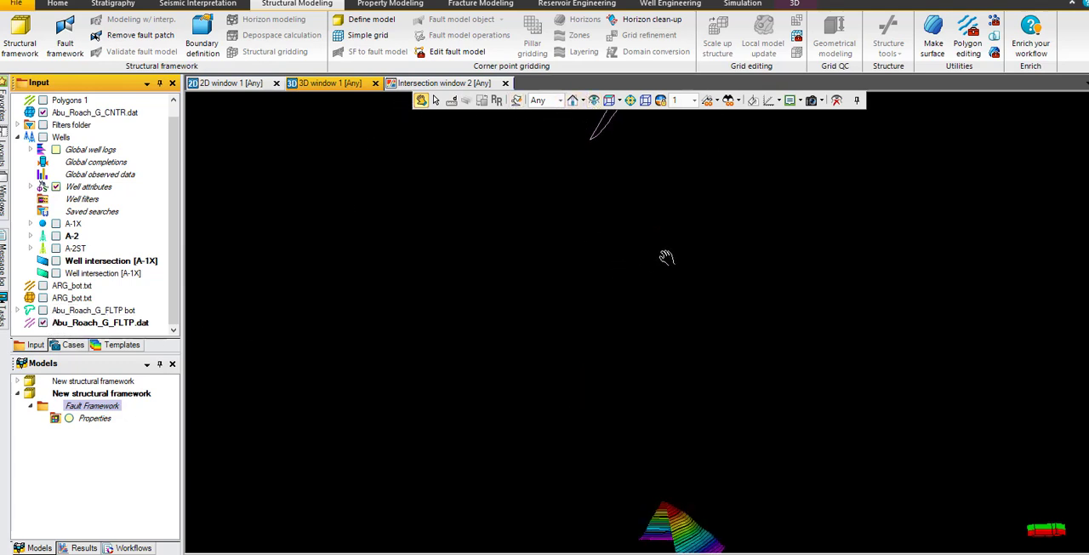
pyautogui.scroll(-6, 644, 298)
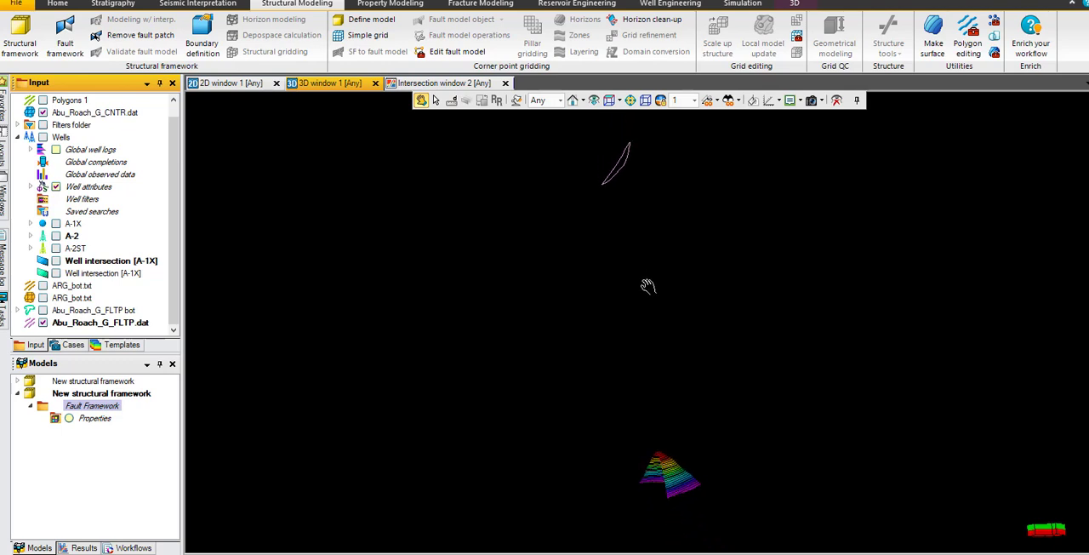
pyautogui.moveTo(658, 185); pyautogui.dragTo(622, 297)
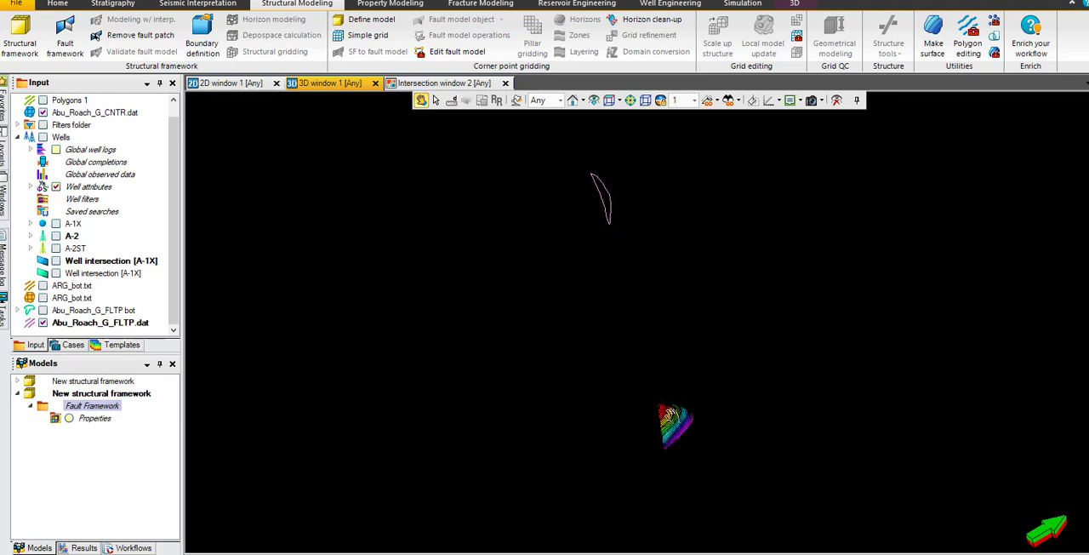
# Step: Open the calculation settings of the Abu_Roach_G_FLTP.dat polygon and clear the reference object assigned to A
pyautogui.click(124, 326)
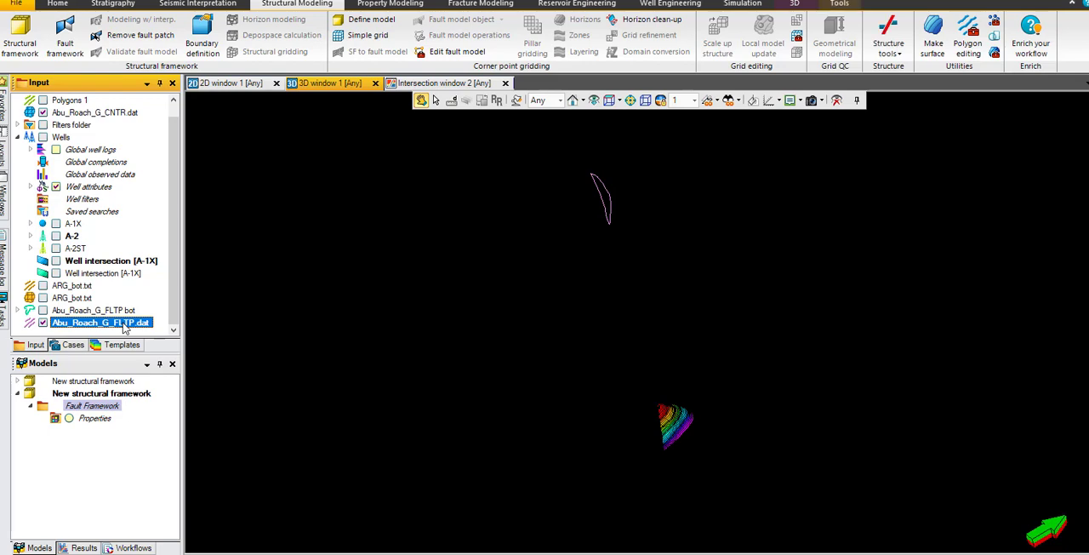
pyautogui.rightClick(125, 325)
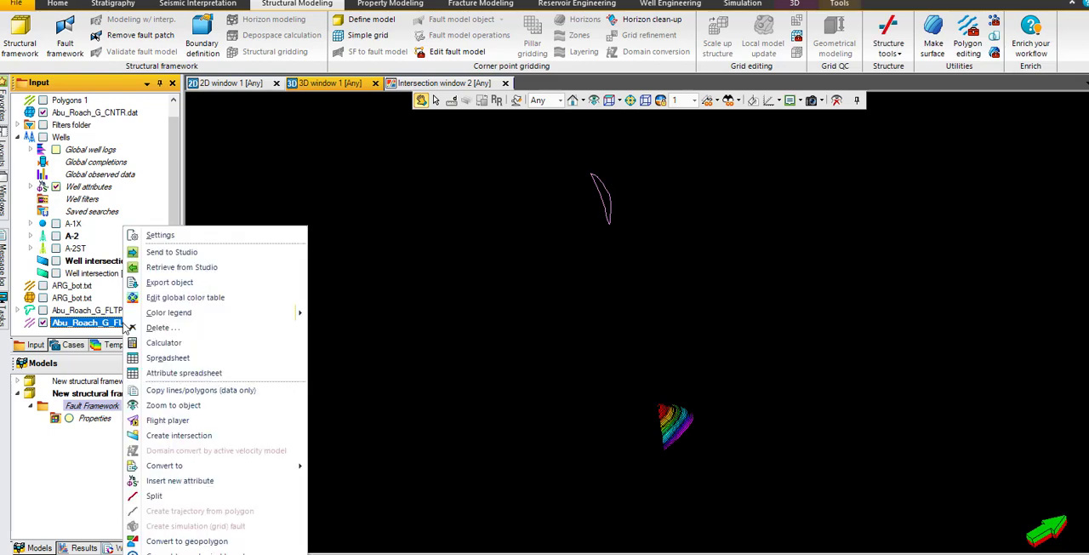
pyautogui.click(183, 235)
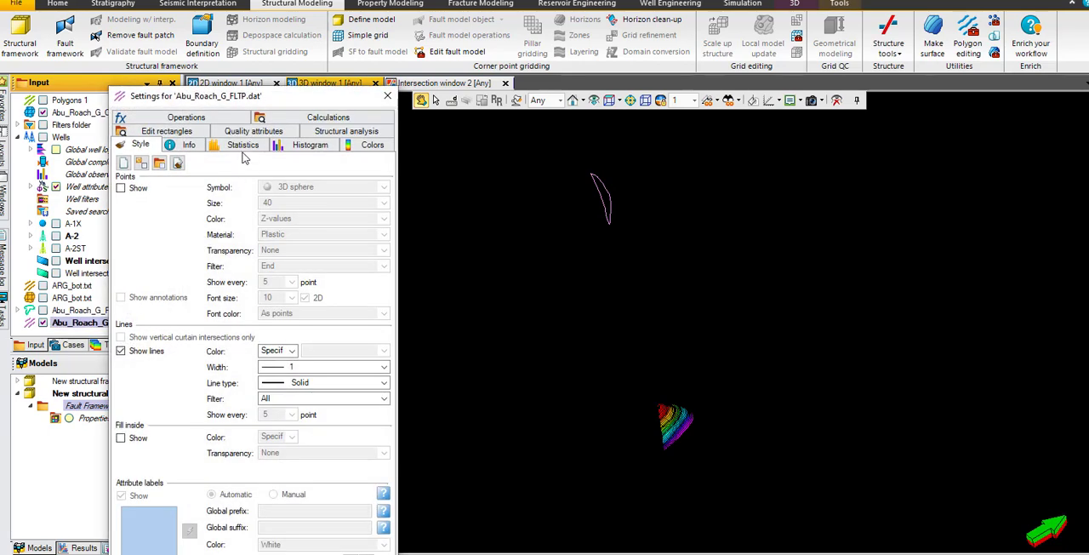
pyautogui.click(329, 119)
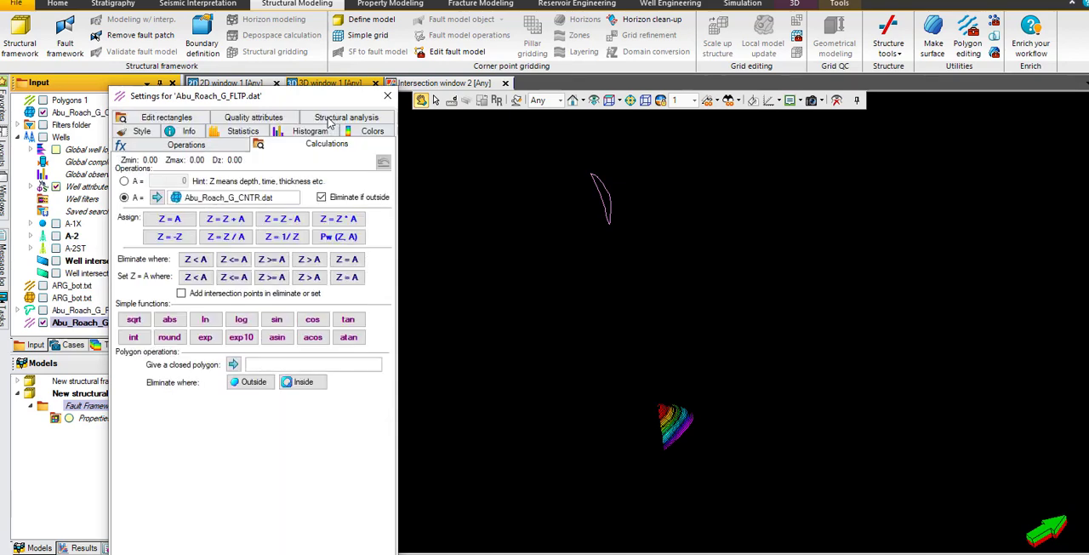
pyautogui.click(214, 201)
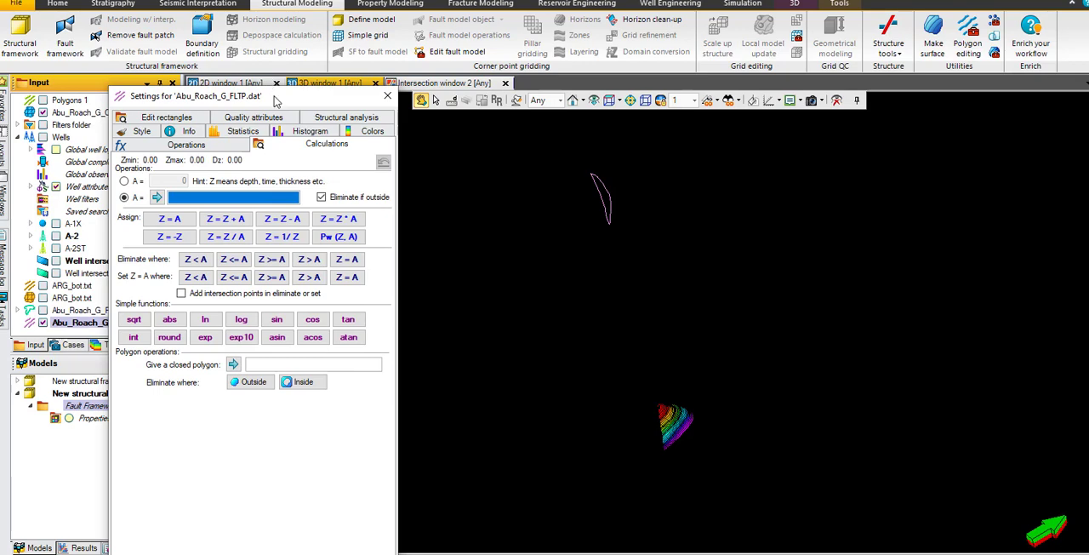
# Step: Use the Abu_Roach_G_CNTR.dat surface as A, assign Z = A to the fault polygon and apply the calculation
pyautogui.moveTo(275, 97); pyautogui.dragTo(698, 92)
pyautogui.moveTo(176, 206); pyautogui.dragTo(186, 136)
pyautogui.click(79, 130)
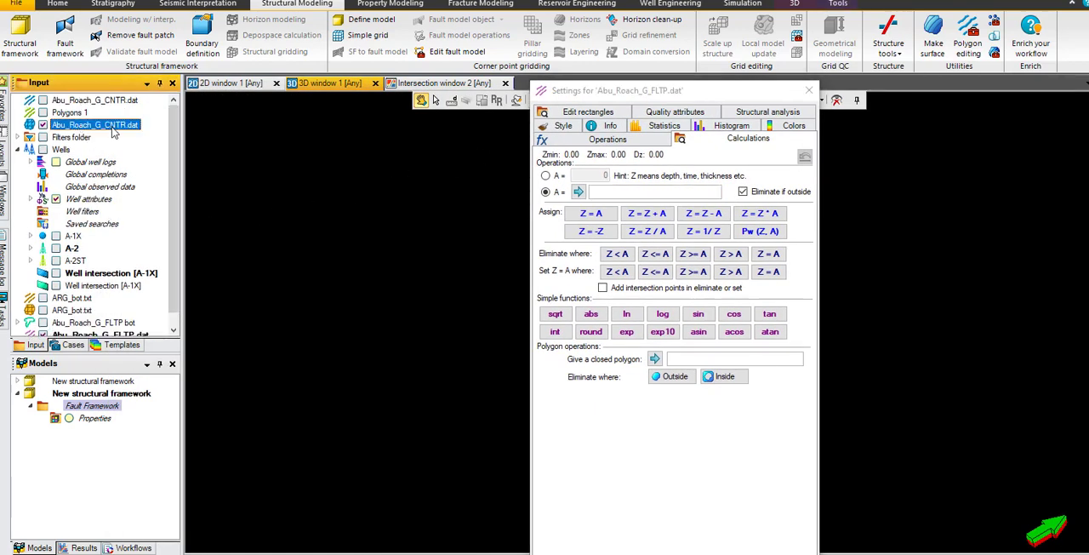
pyautogui.moveTo(649, 100); pyautogui.dragTo(244, 7)
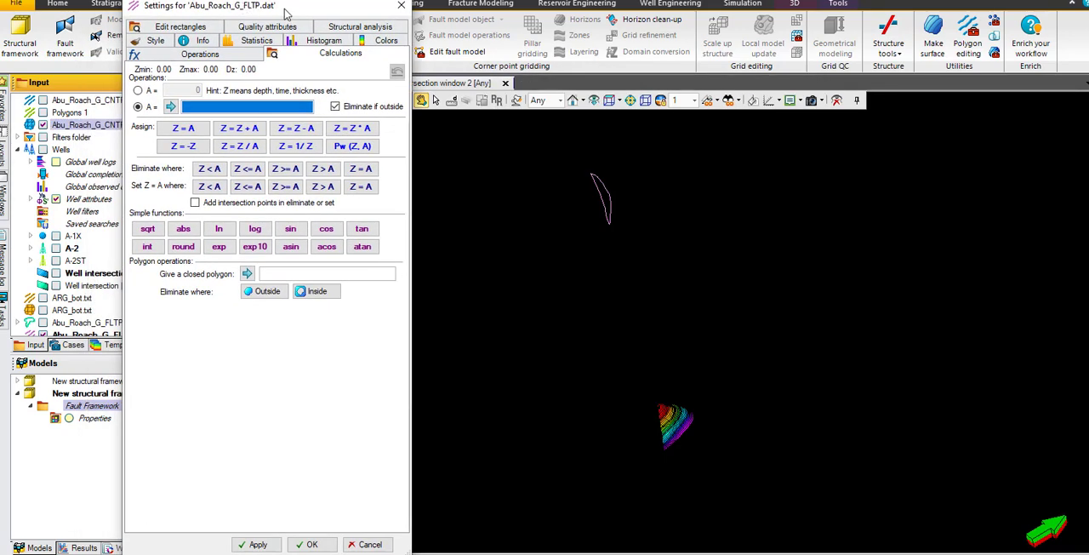
pyautogui.click(172, 105)
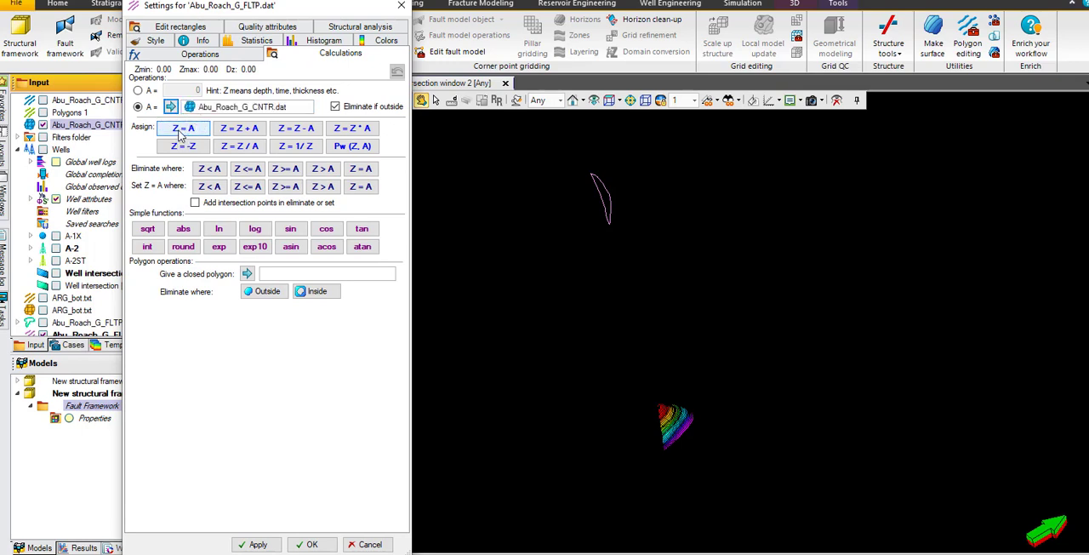
pyautogui.click(180, 133)
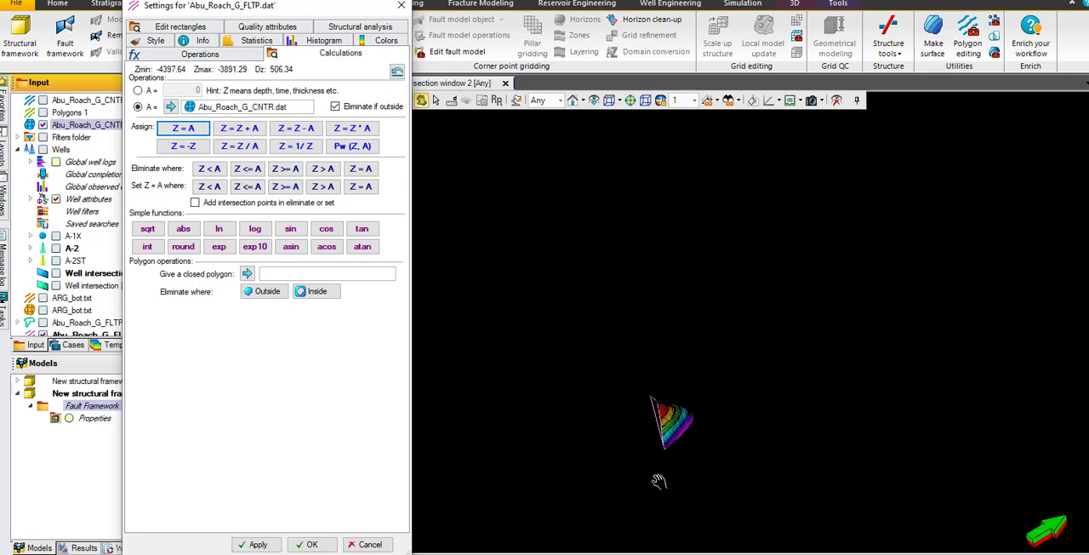
pyautogui.click(256, 545)
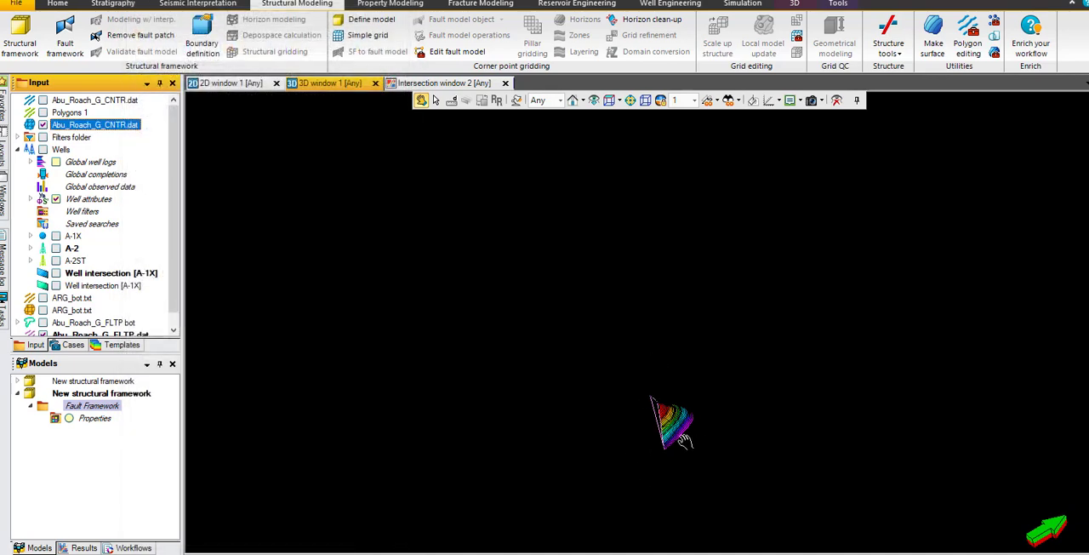
# Step: Fit all data in the 3D view and examine from several angles how the fault polygon follows the Abu_Roach_G_CNTR.dat surface edge
pyautogui.click(595, 100)
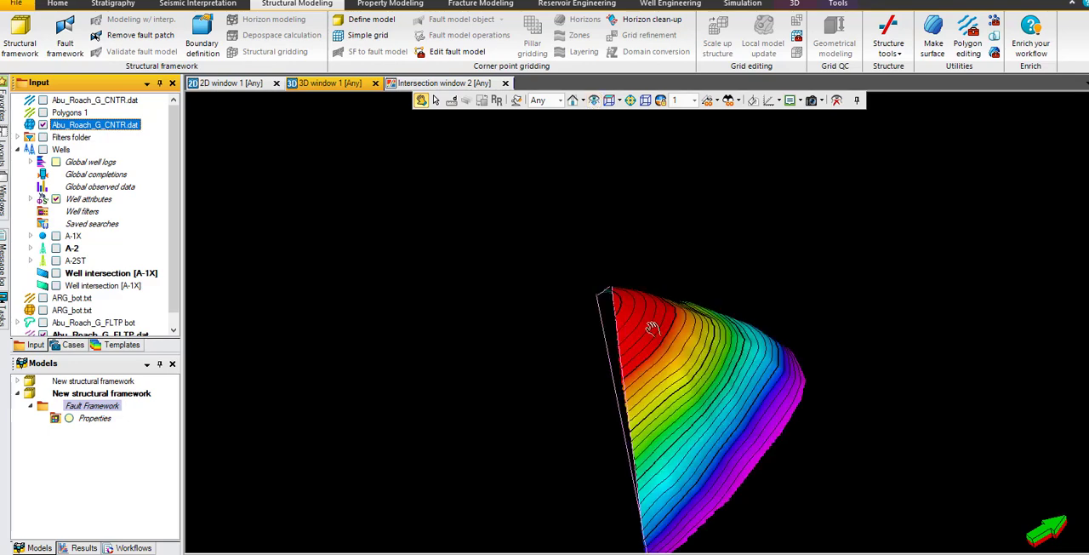
pyautogui.moveTo(652, 325)
pyautogui.mouseDown()
pyautogui.moveTo(707, 264)
pyautogui.moveTo(662, 319)
pyautogui.mouseUp()
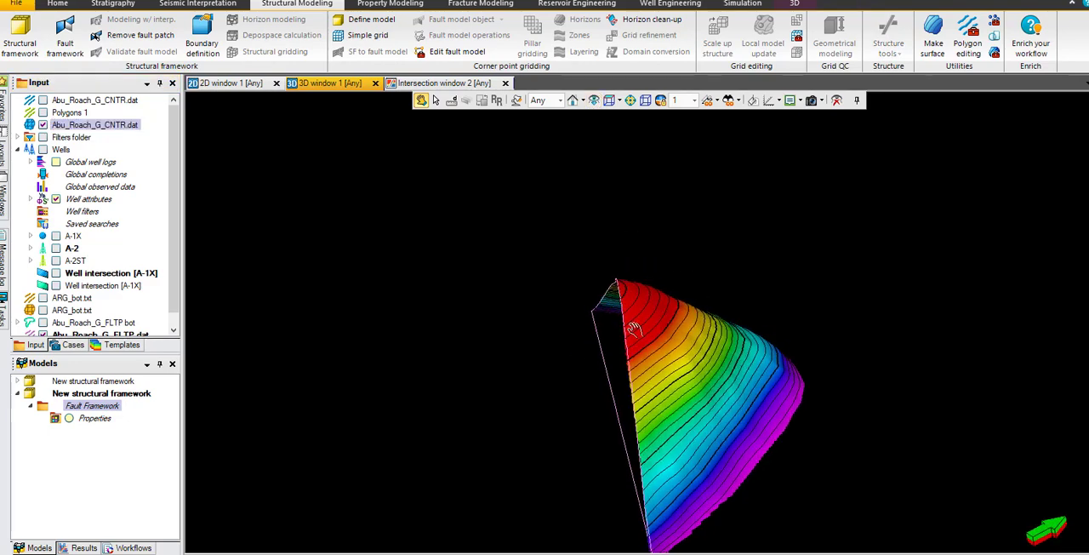
pyautogui.scroll(3, 635, 330)
pyautogui.moveTo(644, 362); pyautogui.dragTo(631, 269, button='middle')
pyautogui.moveTo(632, 266)
pyautogui.mouseDown()
pyautogui.moveTo(663, 232)
pyautogui.moveTo(649, 272)
pyautogui.mouseUp()
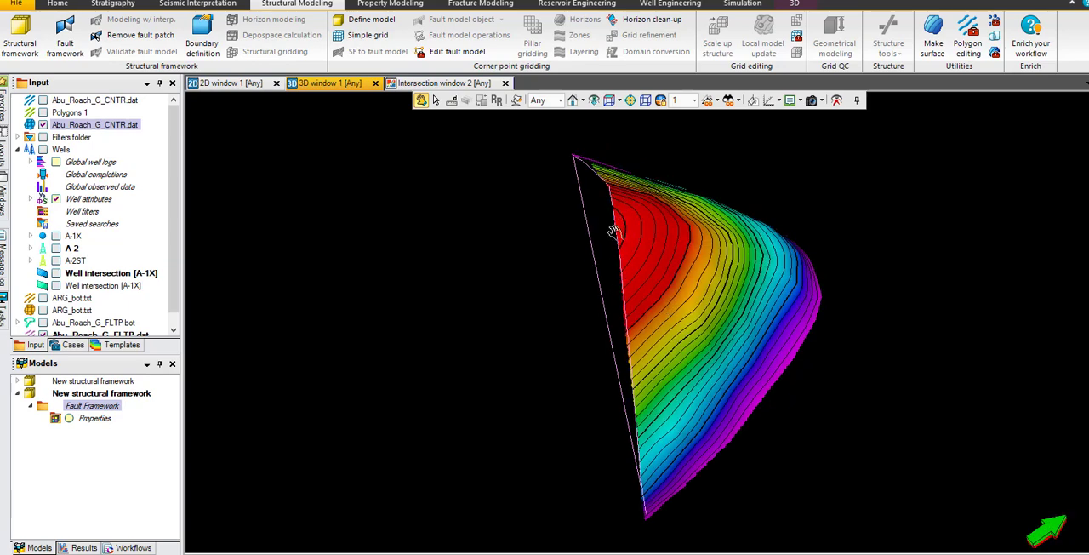
pyautogui.moveTo(615, 233); pyautogui.dragTo(624, 267)
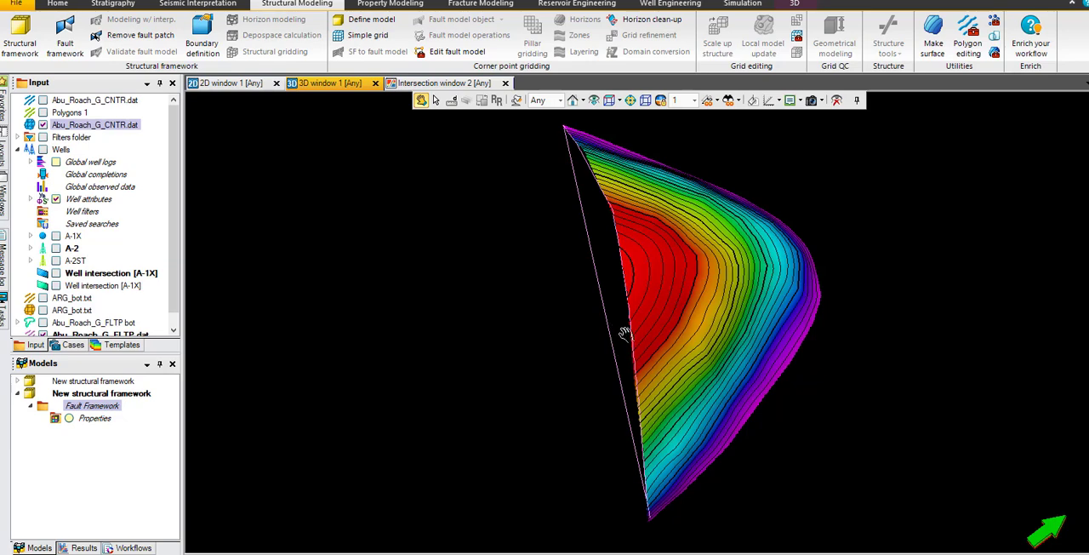
pyautogui.moveTo(173, 234); pyautogui.dragTo(187, 179)
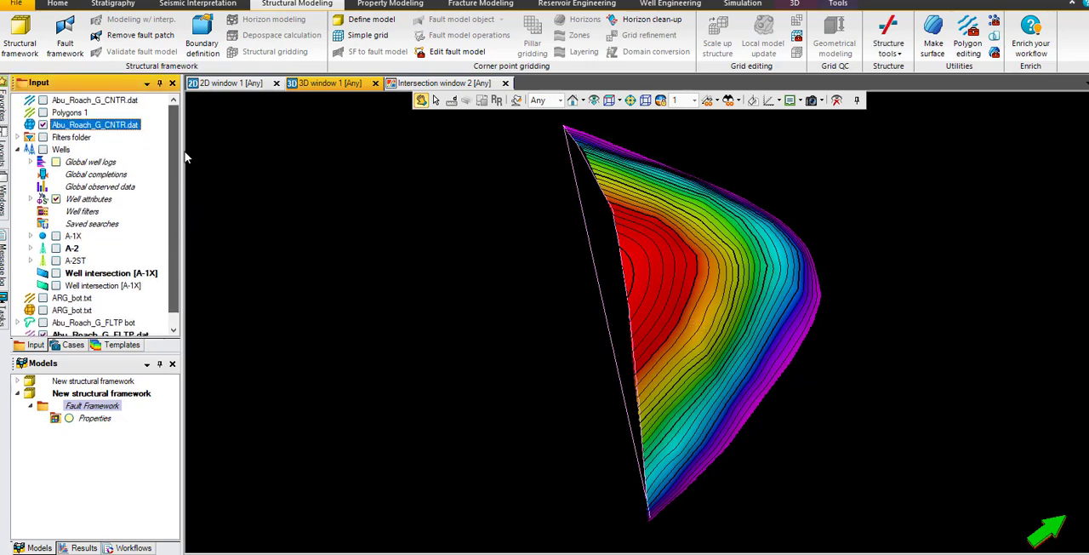
pyautogui.moveTo(634, 269); pyautogui.dragTo(601, 167)
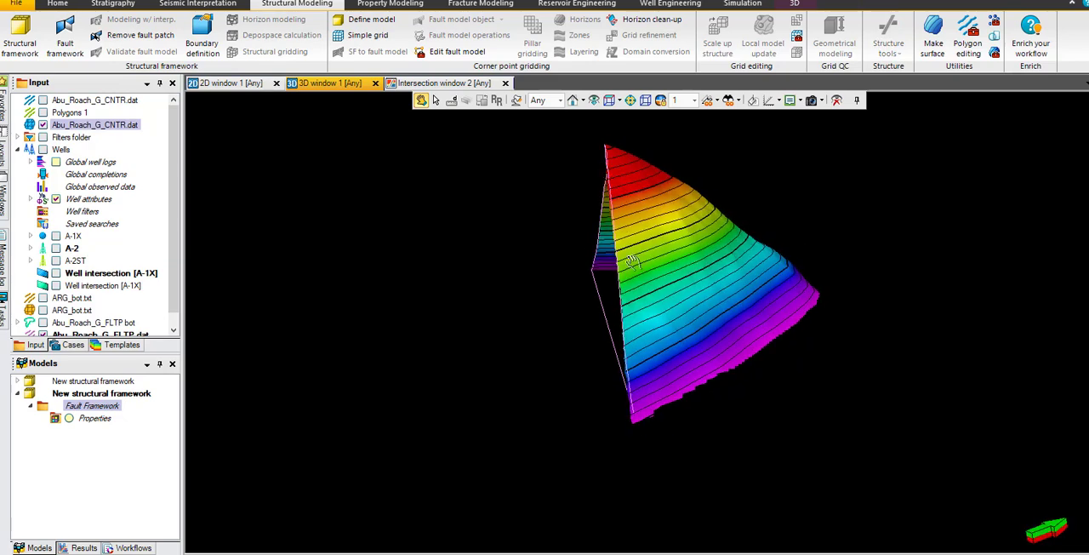
pyautogui.moveTo(633, 262)
pyautogui.mouseDown()
pyautogui.moveTo(597, 228)
pyautogui.moveTo(653, 269)
pyautogui.mouseUp()
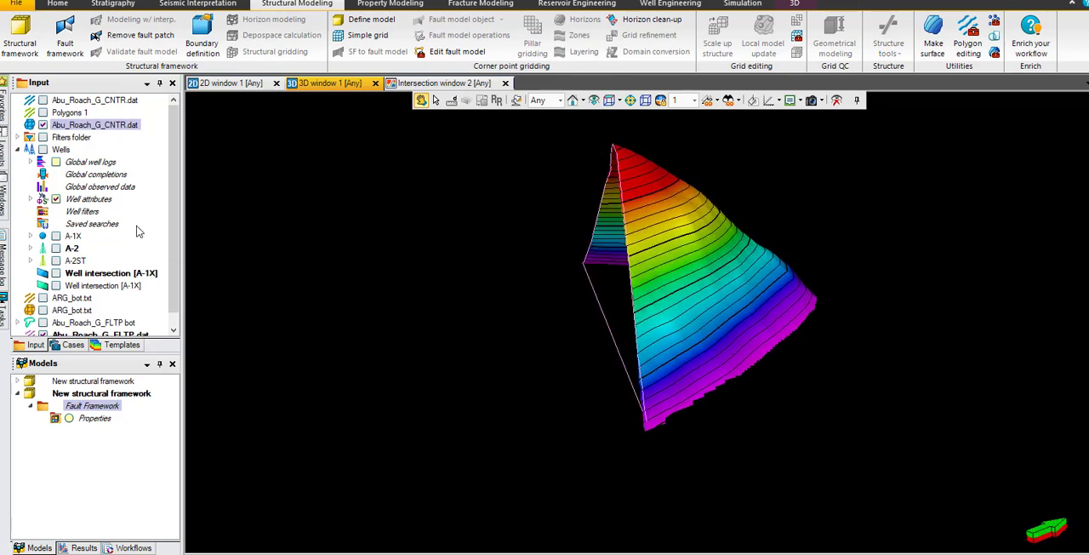
# Step: Import ARG_bot.txt from the ARG folder as General lines/points, read as lines with the preset columns and the Elevation depth template
pyautogui.moveTo(176, 206); pyautogui.dragTo(175, 256)
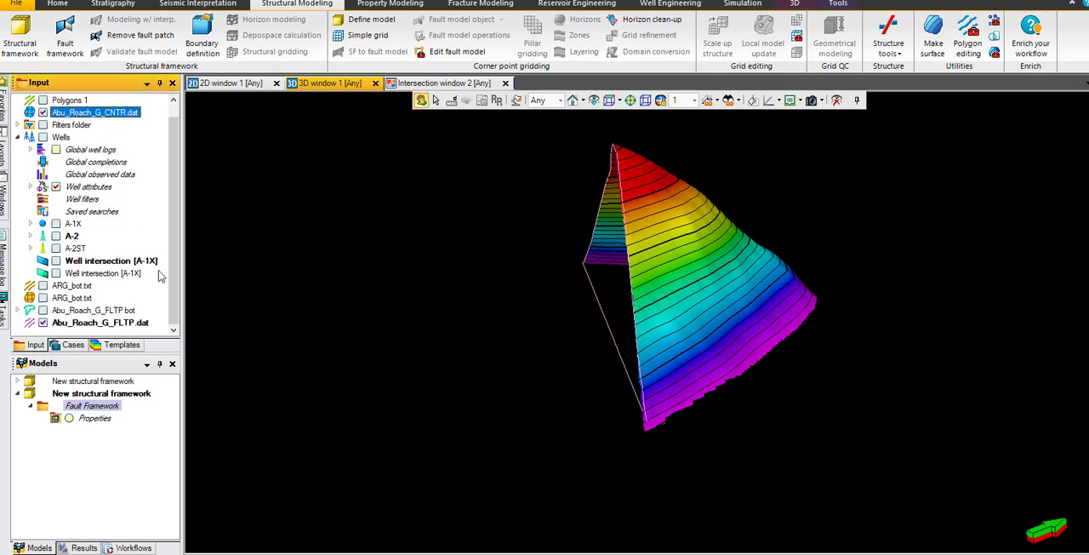
pyautogui.rightClick(149, 205)
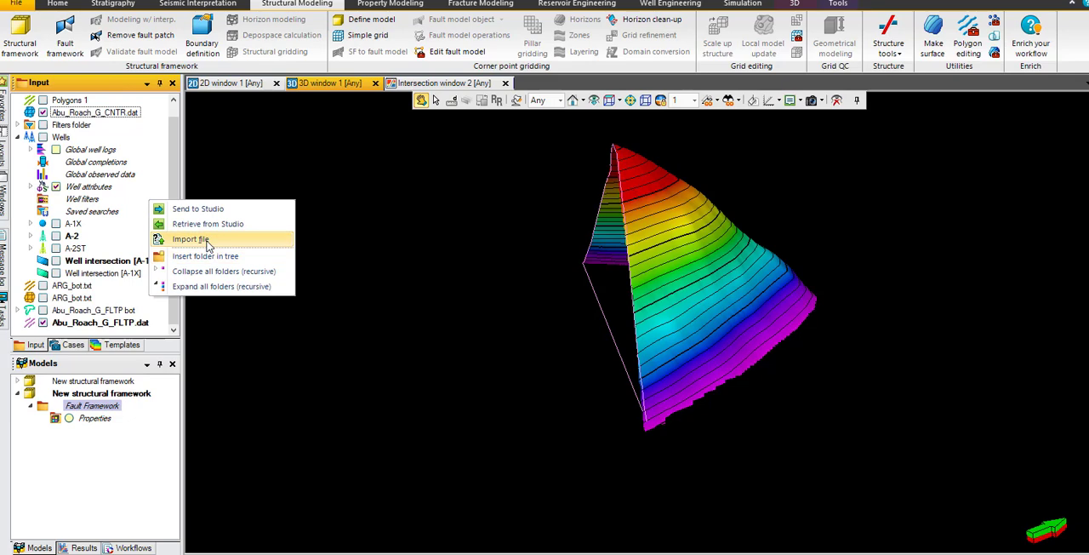
pyautogui.click(208, 237)
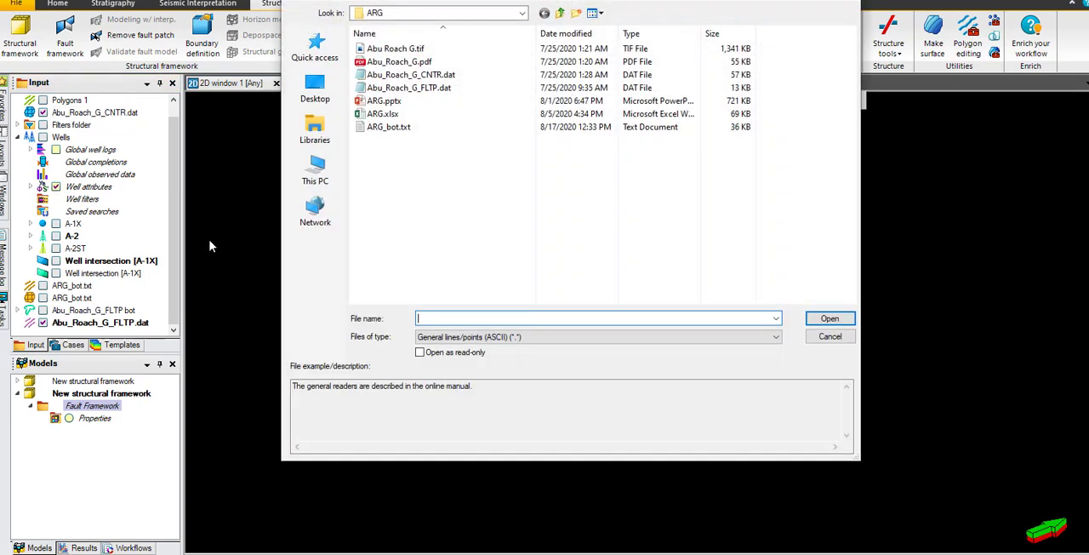
pyautogui.doubleClick(405, 128)
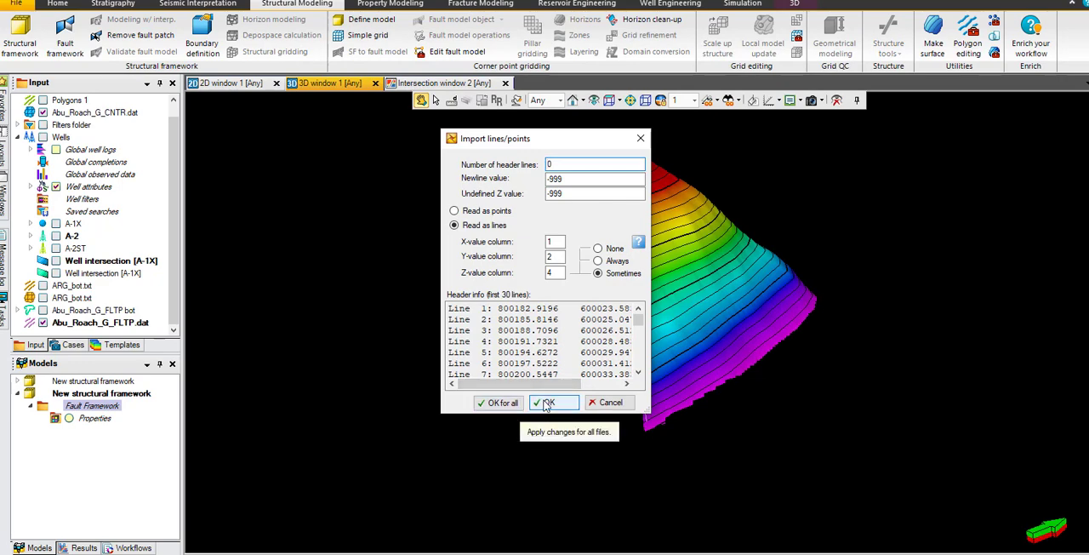
pyautogui.click(520, 407)
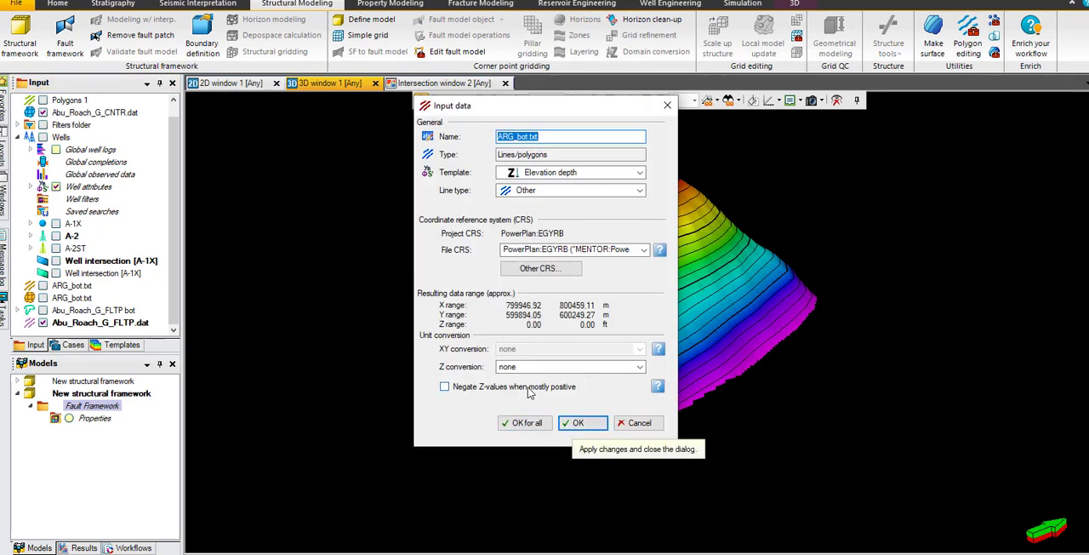
pyautogui.click(534, 423)
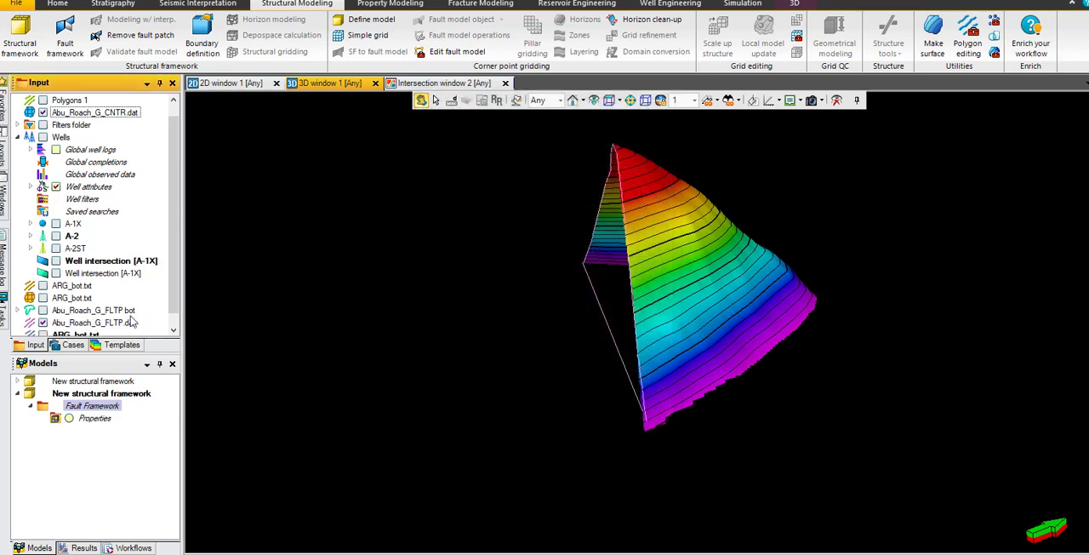
# Step: Display the existing ARG_bot.txt surface in the 3D window and inspect it against the Abu_Roach_G_CNTR.dat surface
pyautogui.scroll(-1, 171, 283)
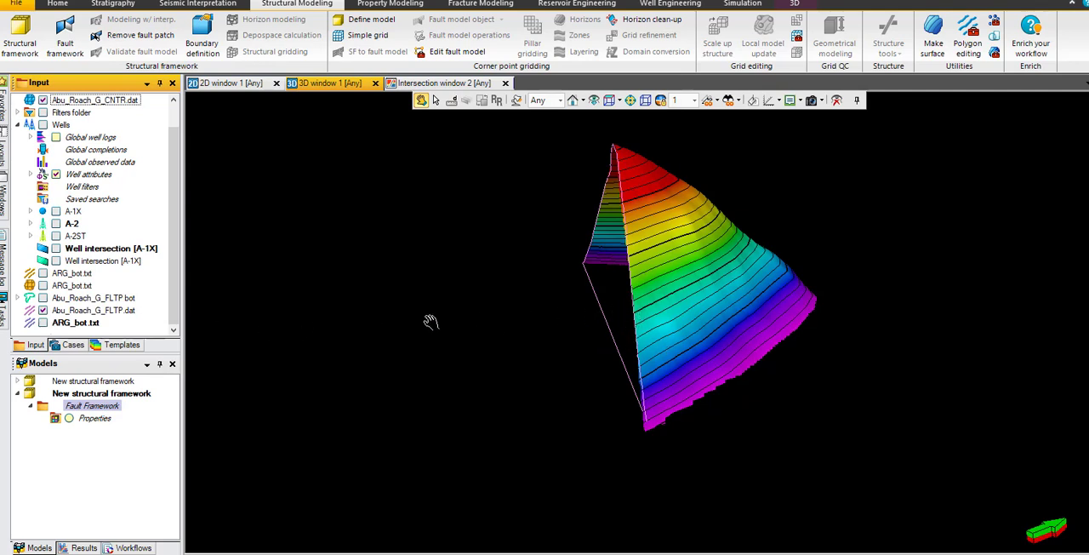
pyautogui.moveTo(180, 259)
pyautogui.mouseDown()
pyautogui.moveTo(183, 205)
pyautogui.moveTo(172, 275)
pyautogui.mouseUp()
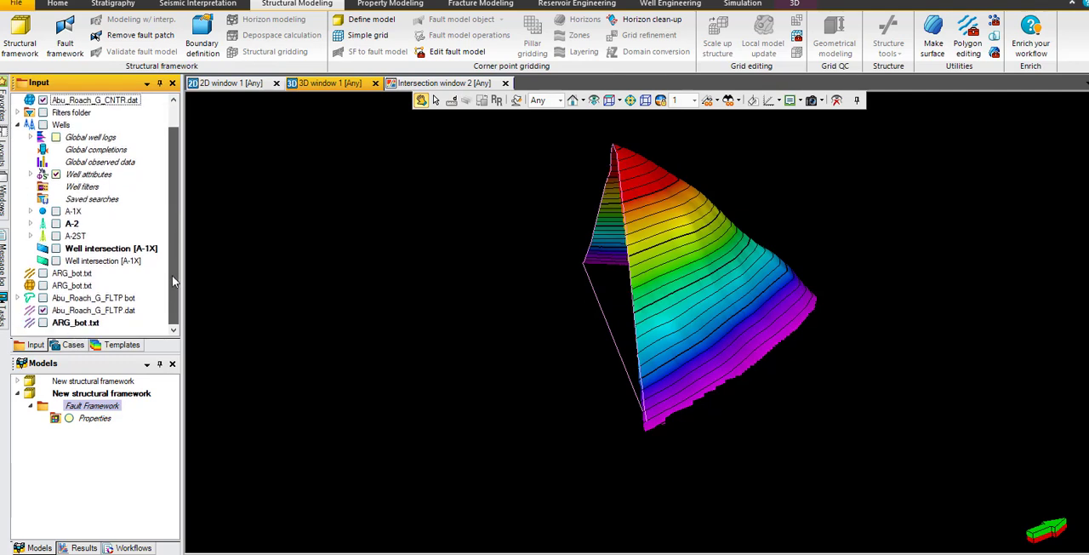
pyautogui.click(43, 286)
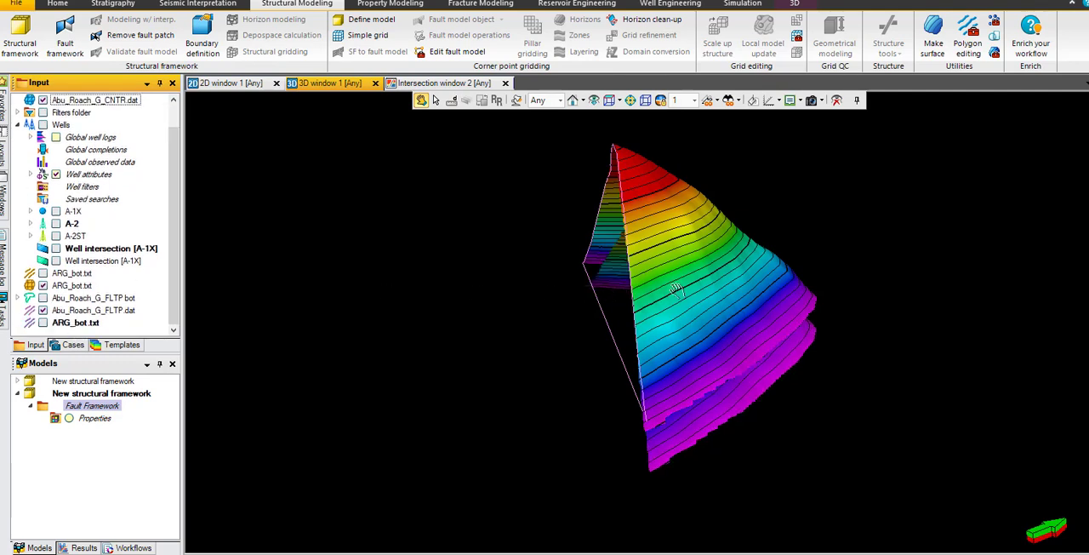
pyautogui.moveTo(676, 286); pyautogui.dragTo(672, 264)
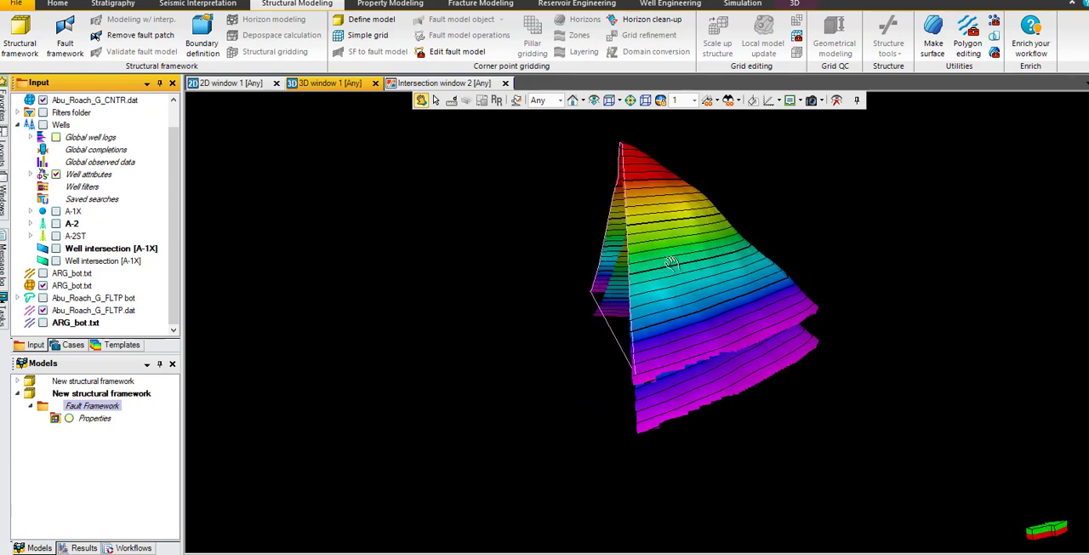
# Step: Delete both existing structural frameworks from the project's models
pyautogui.click(115, 380)
pyautogui.press('Delete')
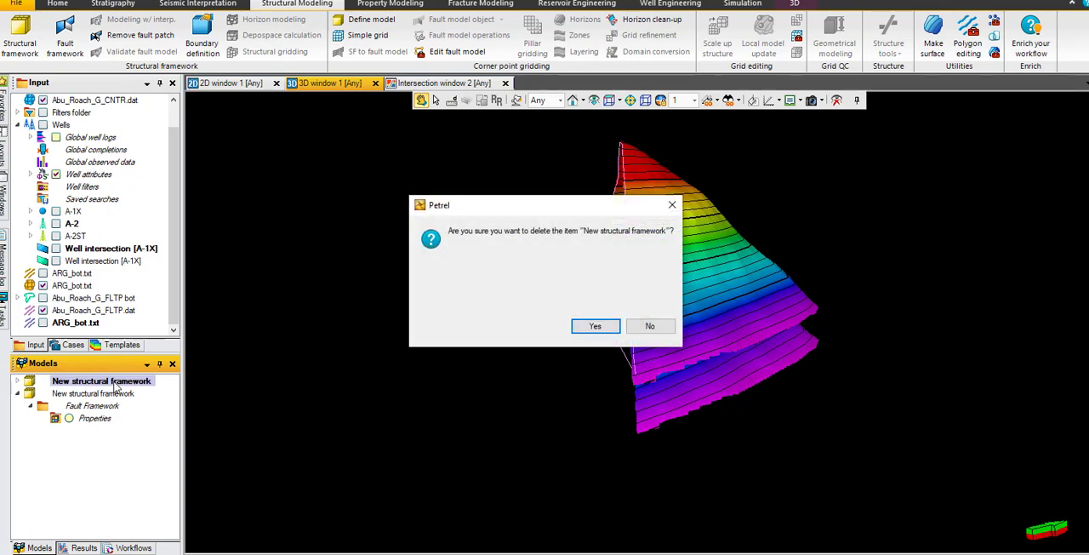
pyautogui.press('Return')
pyautogui.click(115, 384)
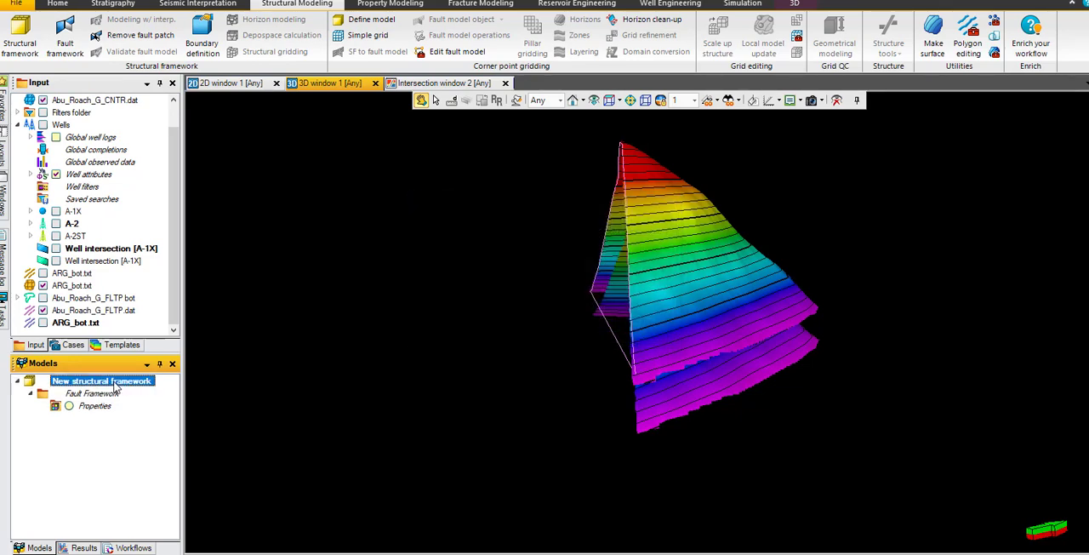
pyautogui.press('Delete')
pyautogui.press('Return')
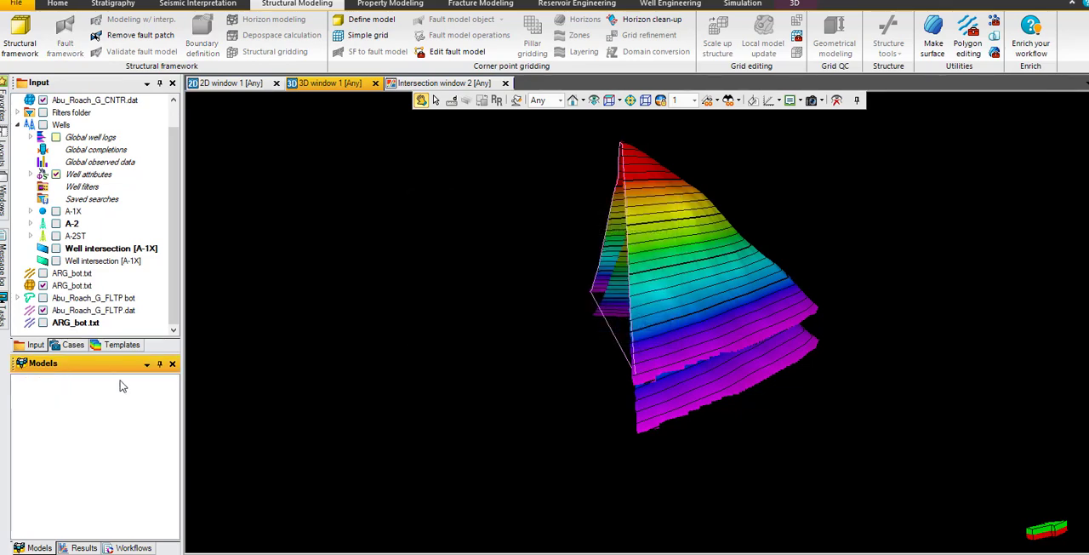
# Step: Create a structural framework in the Depth domain with the name New structural framework, and select the active framework among the models
pyautogui.moveTo(625, 291); pyautogui.dragTo(611, 175)
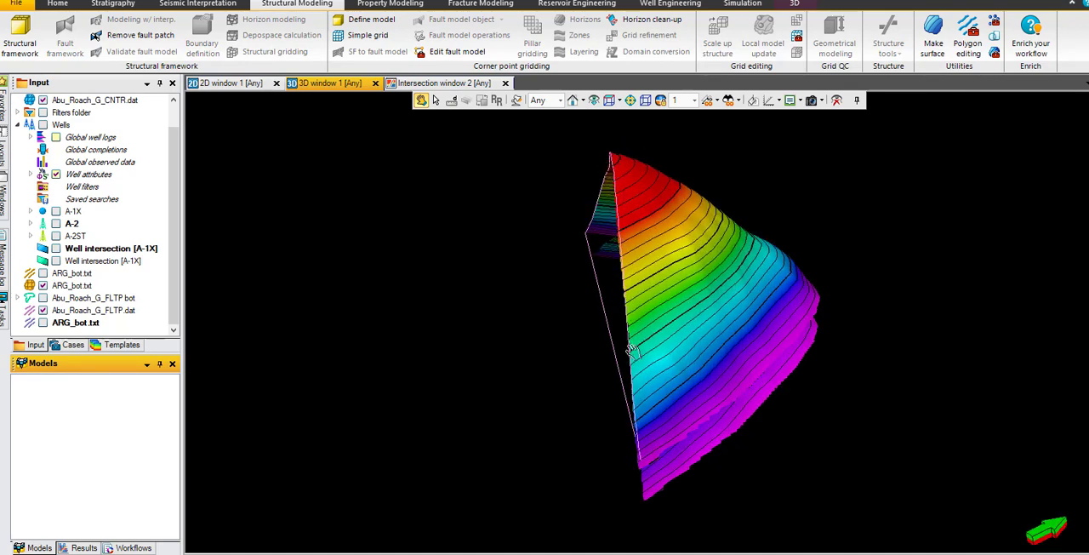
pyautogui.moveTo(676, 243); pyautogui.dragTo(729, 219)
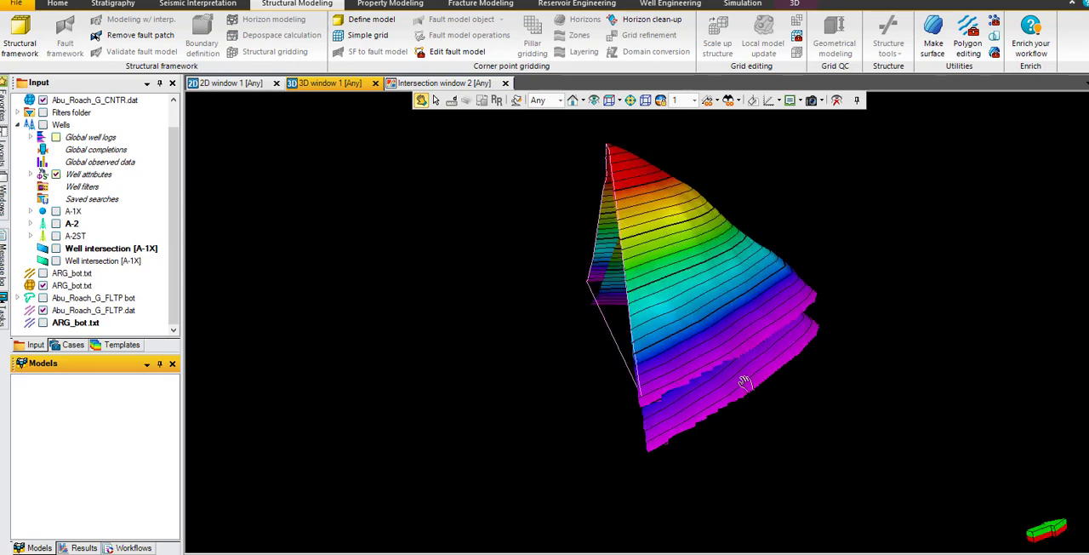
pyautogui.click(21, 39)
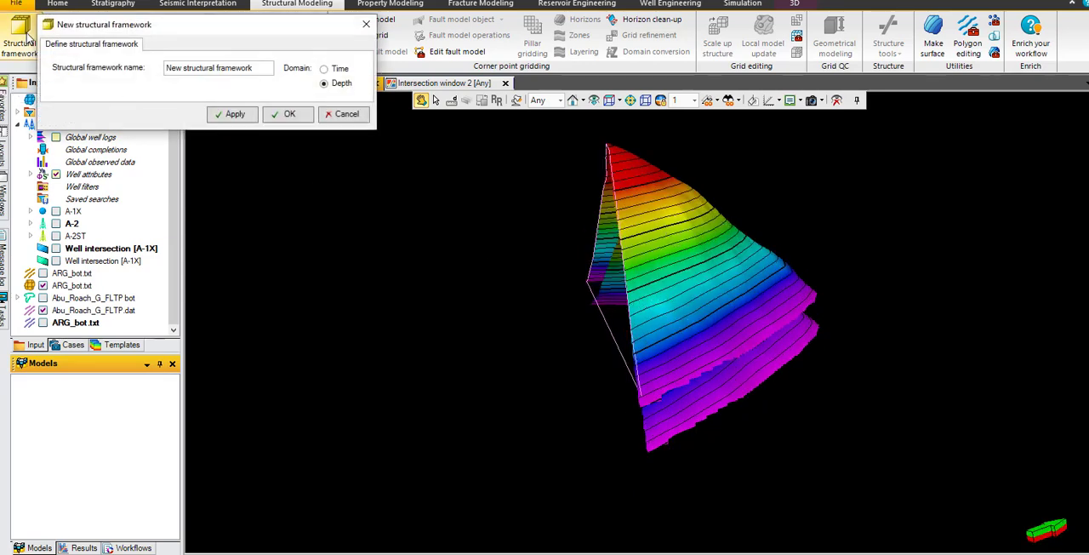
pyautogui.click(246, 116)
pyautogui.click(288, 115)
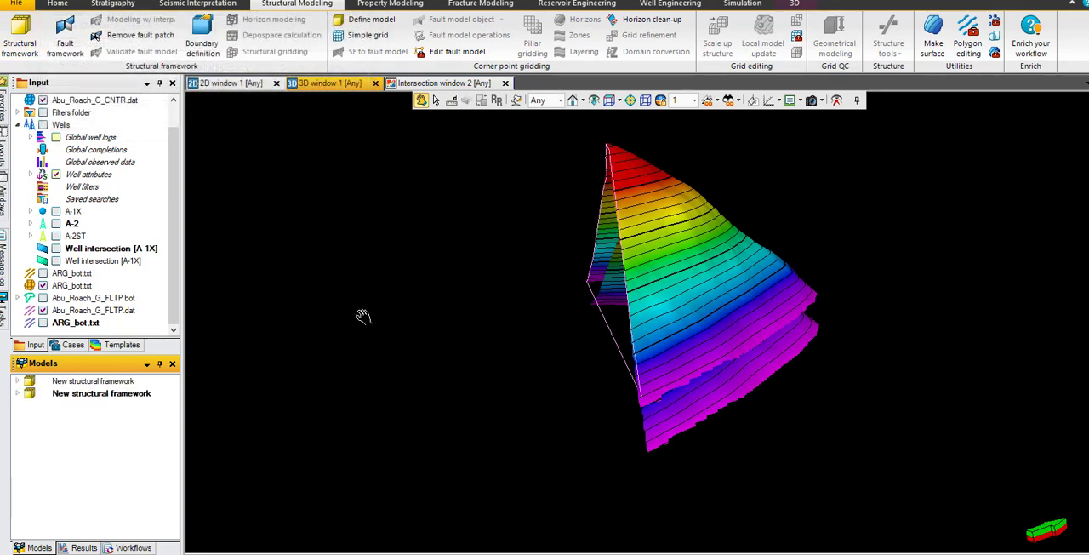
pyautogui.click(113, 394)
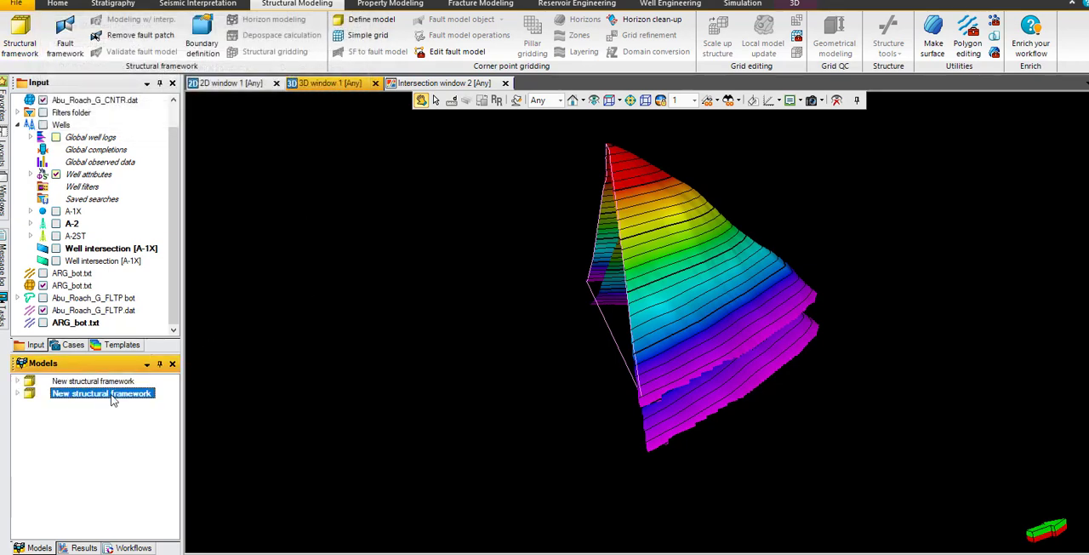
pyautogui.moveTo(546, 368); pyautogui.dragTo(708, 288)
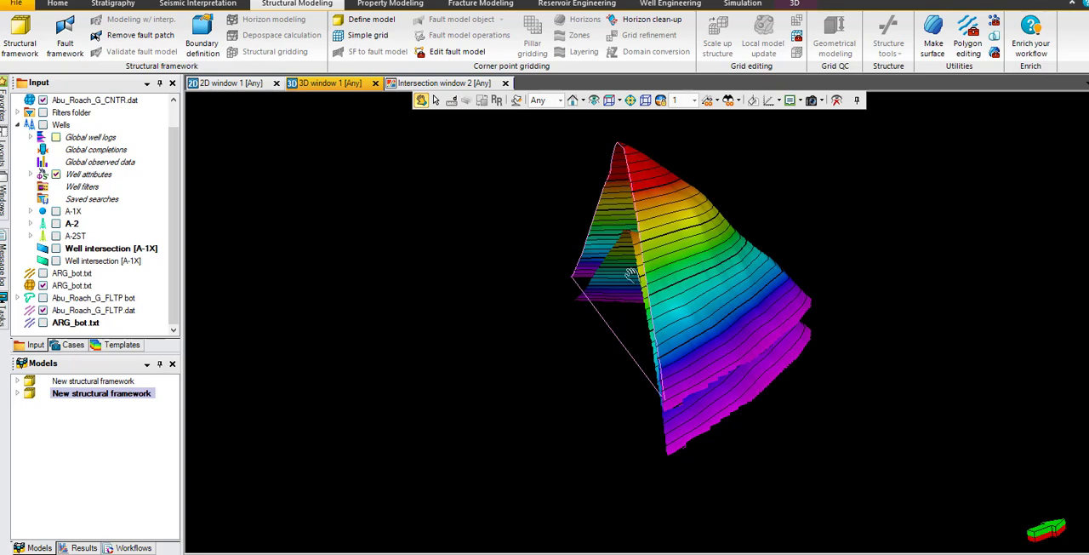
pyautogui.click(143, 395)
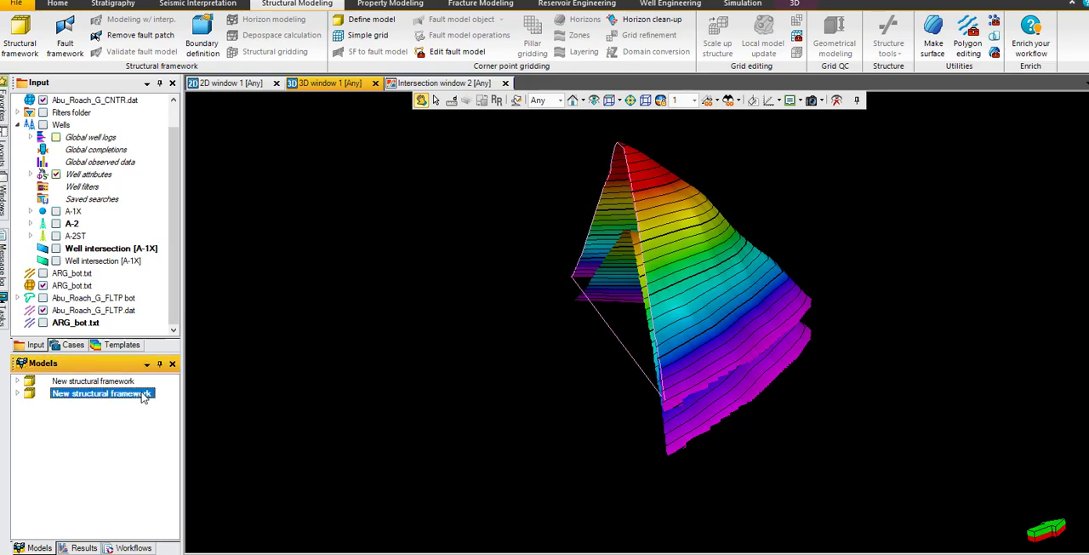